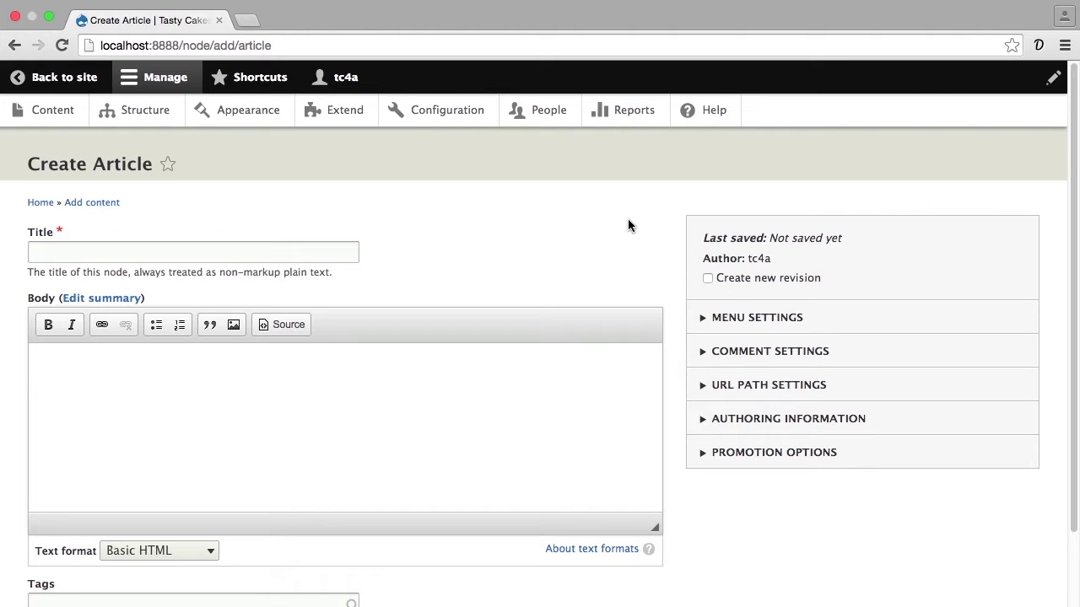
Step: Title the new article "Peanut as a Substitute for Eggs", reusing the previously entered suggestion
{"action": "left_click", "coordinate": [336, 249]}
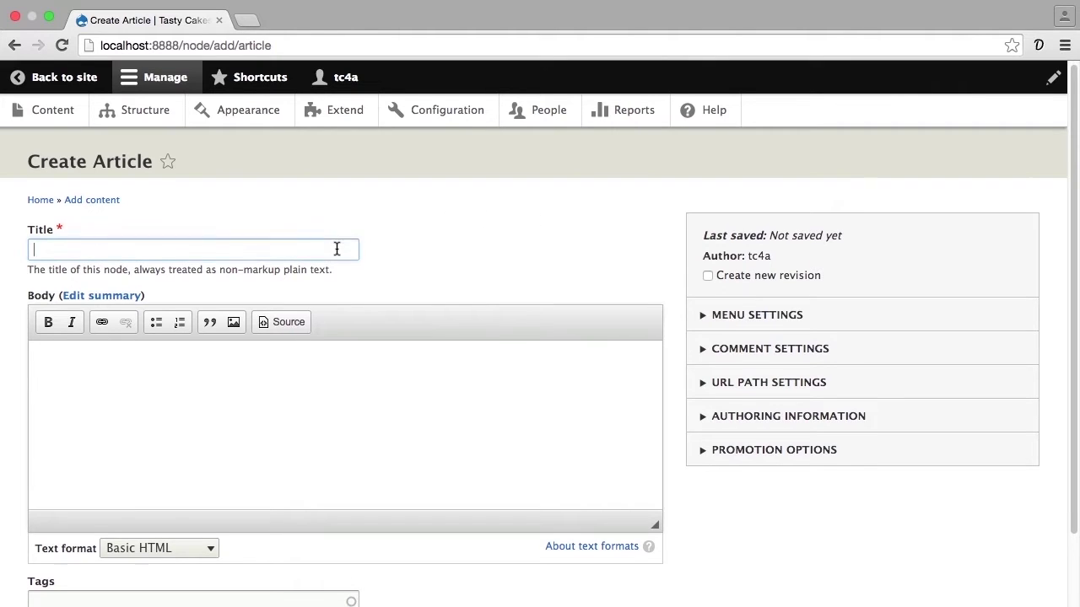
{"action": "type", "text": "p"}
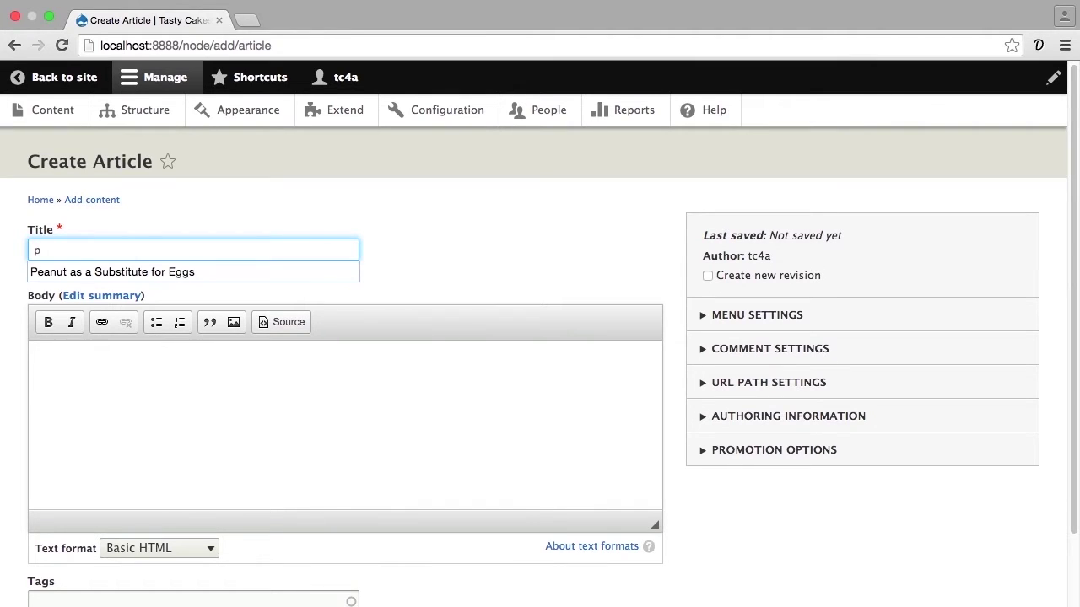
{"action": "key", "text": "Down"}
{"action": "key", "text": "Return"}
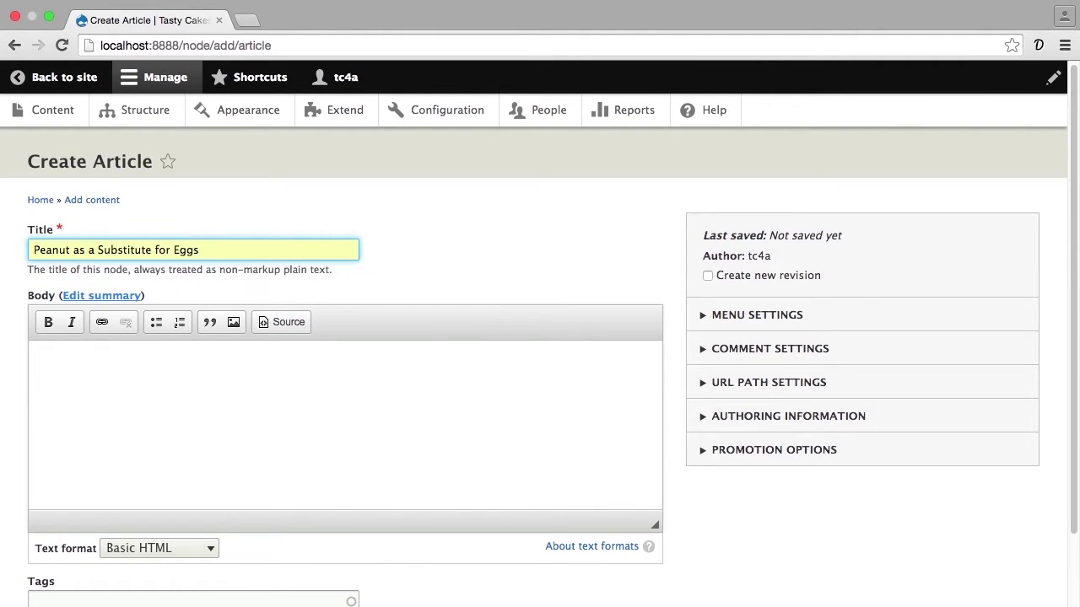
Step: Fill the article body with three paragraphs of placeholder text, copied from the browser's dummy text extension at 100 words per paragraph
{"action": "left_click", "coordinate": [424, 344]}
{"action": "left_click", "coordinate": [1039, 45]}
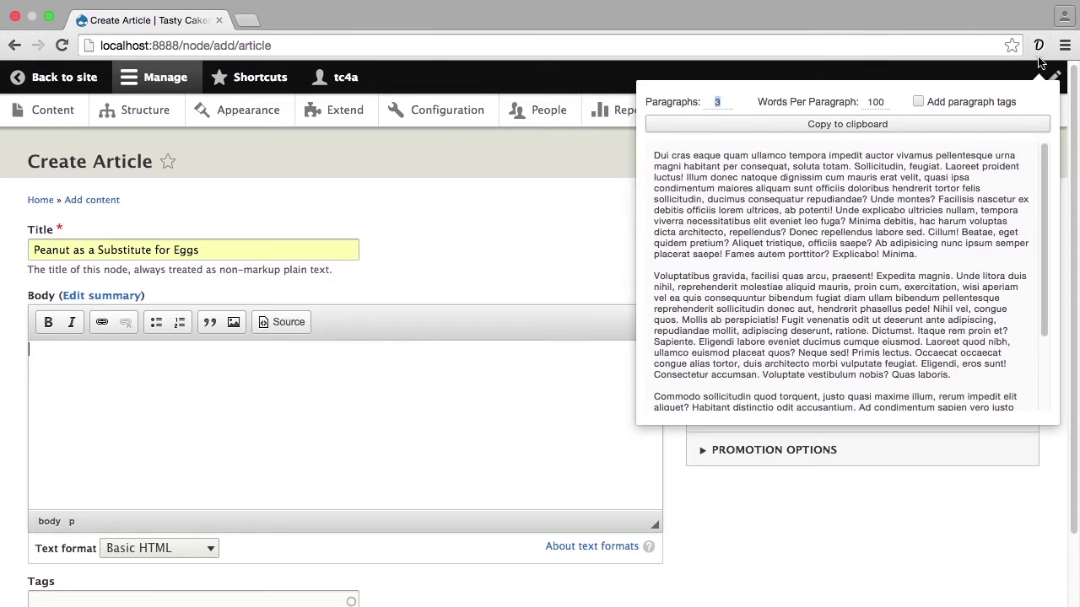
{"action": "left_click", "coordinate": [781, 189]}
{"action": "left_click", "coordinate": [472, 418]}
{"action": "key", "text": "ctrl+v"}
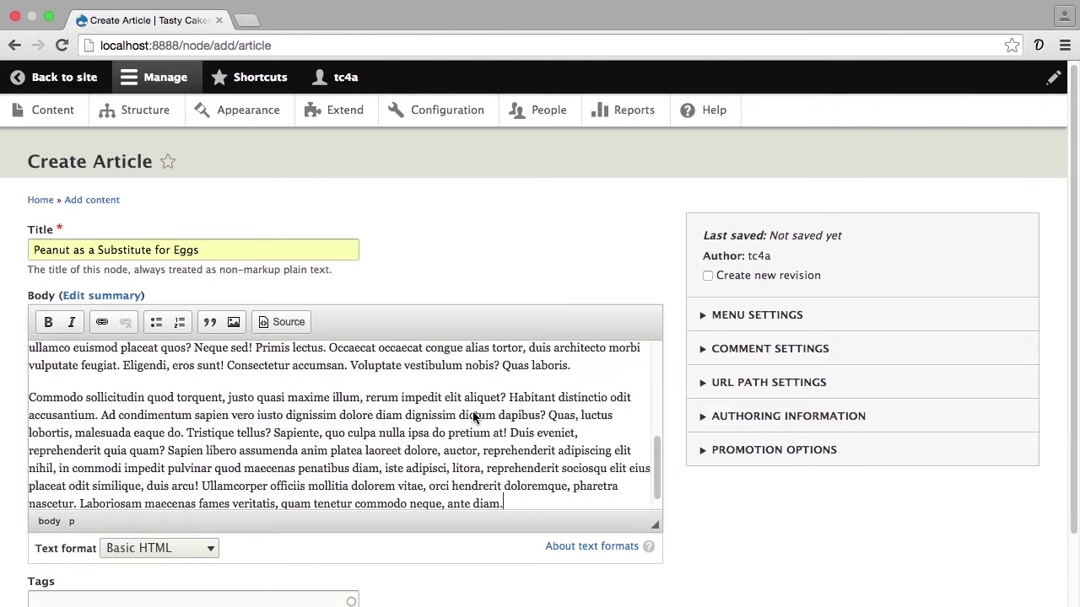
Step: Tag the article with baked goods, gluten-free, peanut and egg-free, using the existing tag suggestions where available
{"action": "scroll", "coordinate": [472, 417], "scroll_direction": "down", "scroll_amount": 5}
{"action": "left_click", "coordinate": [303, 419]}
{"action": "type", "text": "baked goods, glu"}
{"action": "left_click", "coordinate": [222, 455]}
{"action": "type", "text": "pea"}
{"action": "left_click", "coordinate": [224, 447]}
{"action": "type", "text": ", eg"}
{"action": "left_click", "coordinate": [155, 444]}
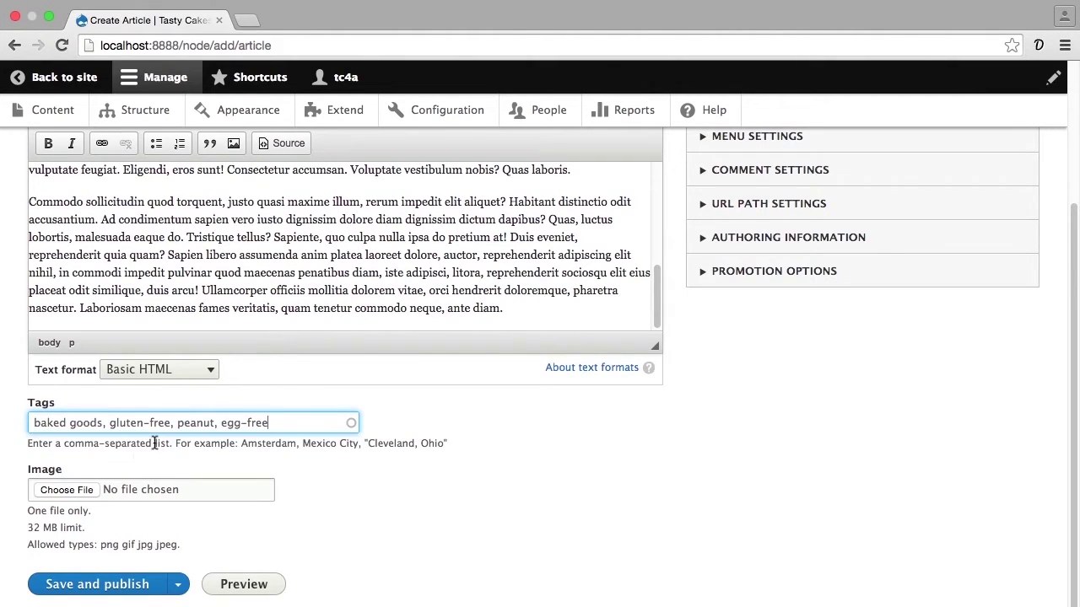
Step: Attach pb-cookies.jpg as the article image with the alternative text "Peanut butter cookies look very moist even without eggs"
{"action": "left_click", "coordinate": [84, 491]}
{"action": "left_click", "coordinate": [747, 75]}
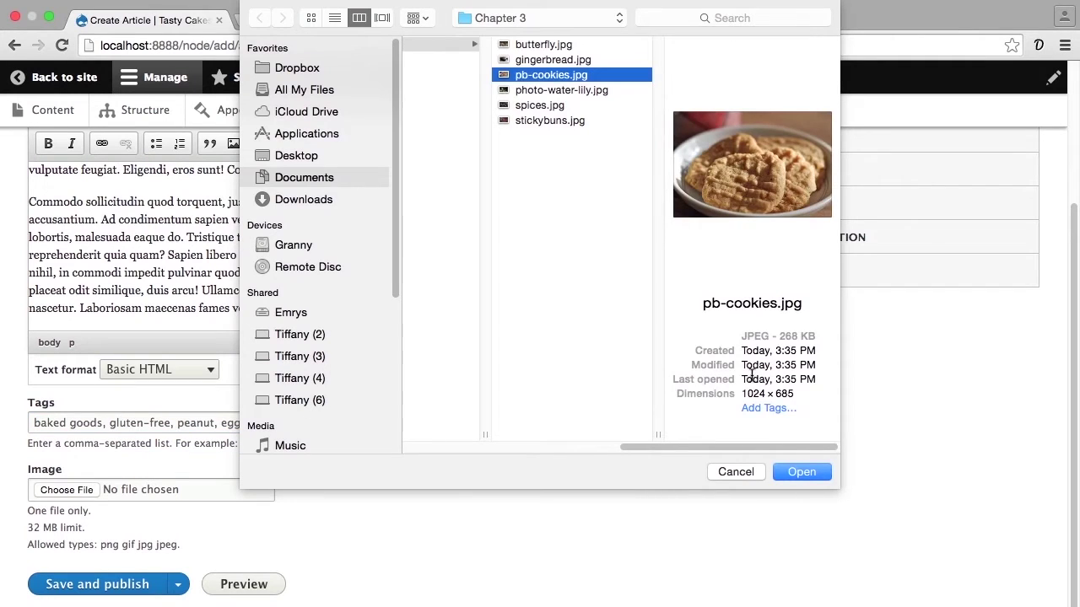
{"action": "left_click", "coordinate": [823, 472]}
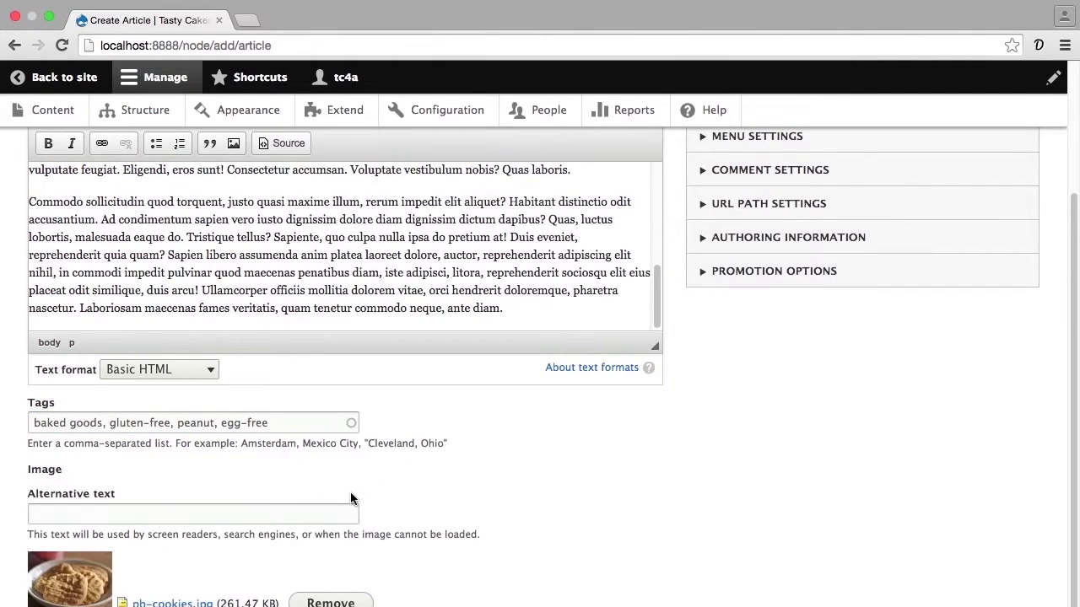
{"action": "scroll", "coordinate": [333, 497], "scroll_direction": "down", "scroll_amount": 2}
{"action": "left_click", "coordinate": [303, 454]}
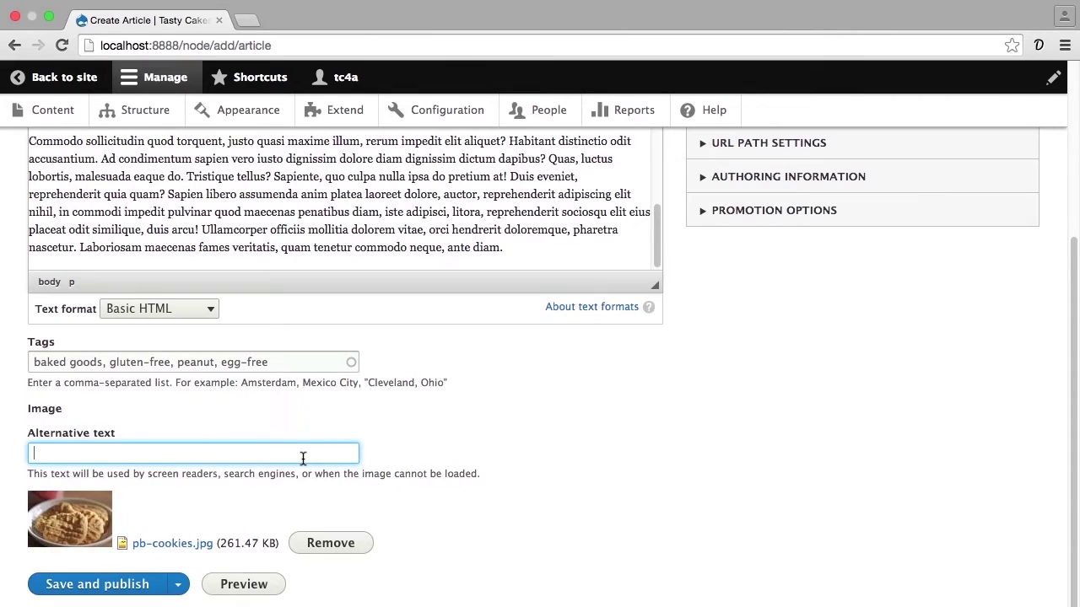
{"action": "type", "text": "Peanut butter cookies look very moist even without eggs"}
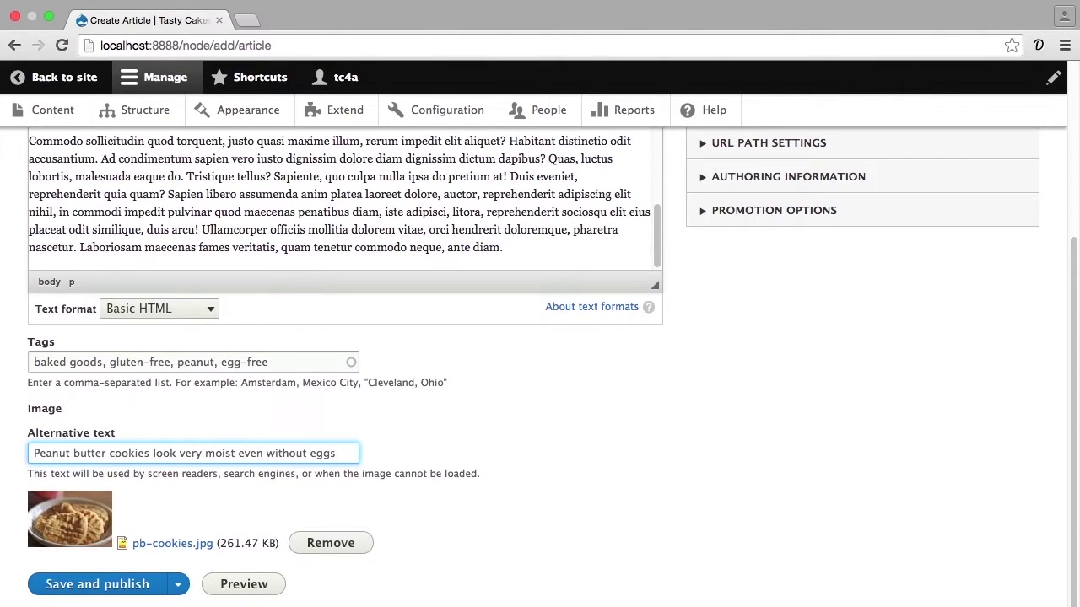
Step: Save the article as unpublished and look over the resulting page
{"action": "left_click", "coordinate": [178, 584]}
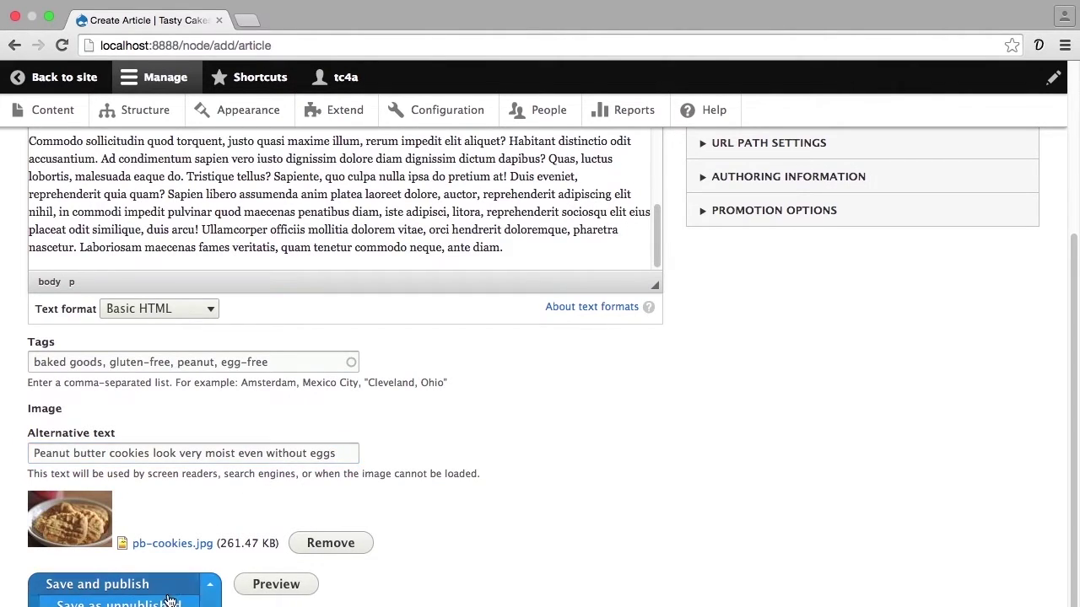
{"action": "scroll", "coordinate": [128, 601], "scroll_direction": "down", "scroll_amount": 1}
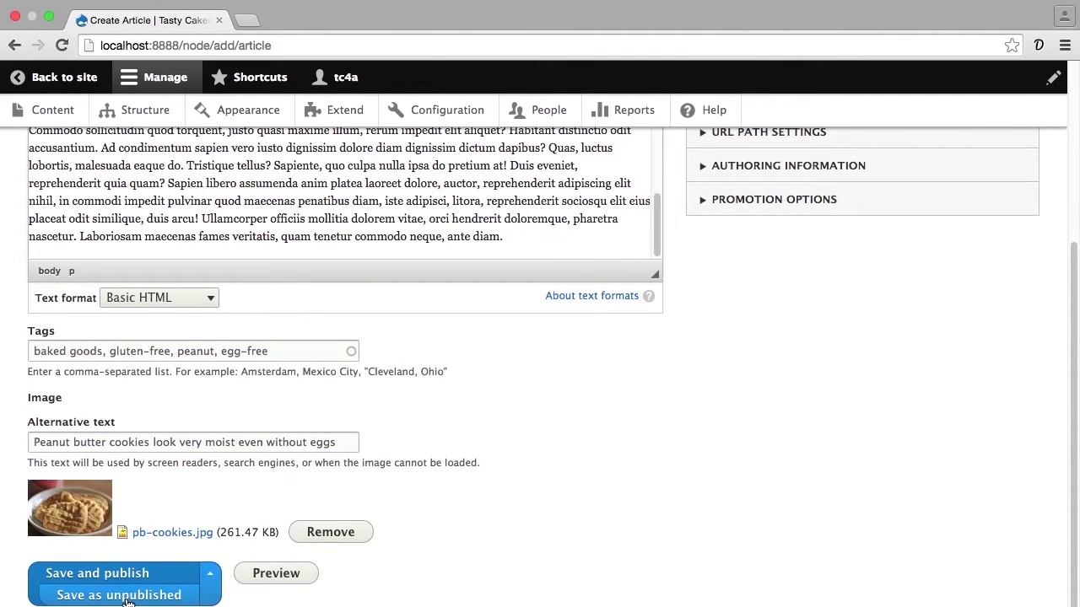
{"action": "left_click", "coordinate": [126, 597]}
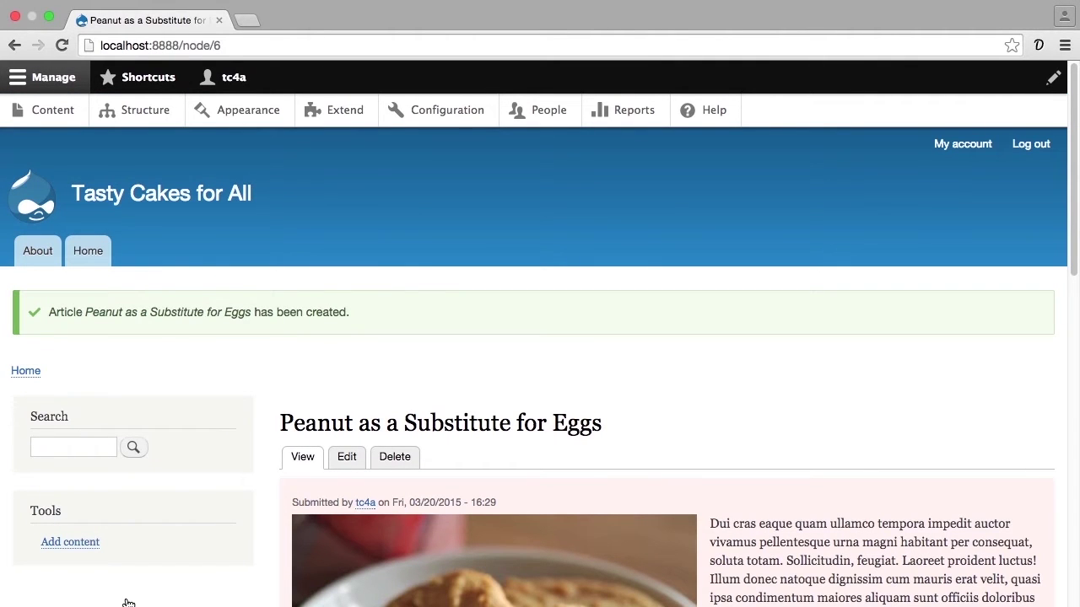
{"action": "scroll", "coordinate": [128, 603], "scroll_direction": "down", "scroll_amount": 8}
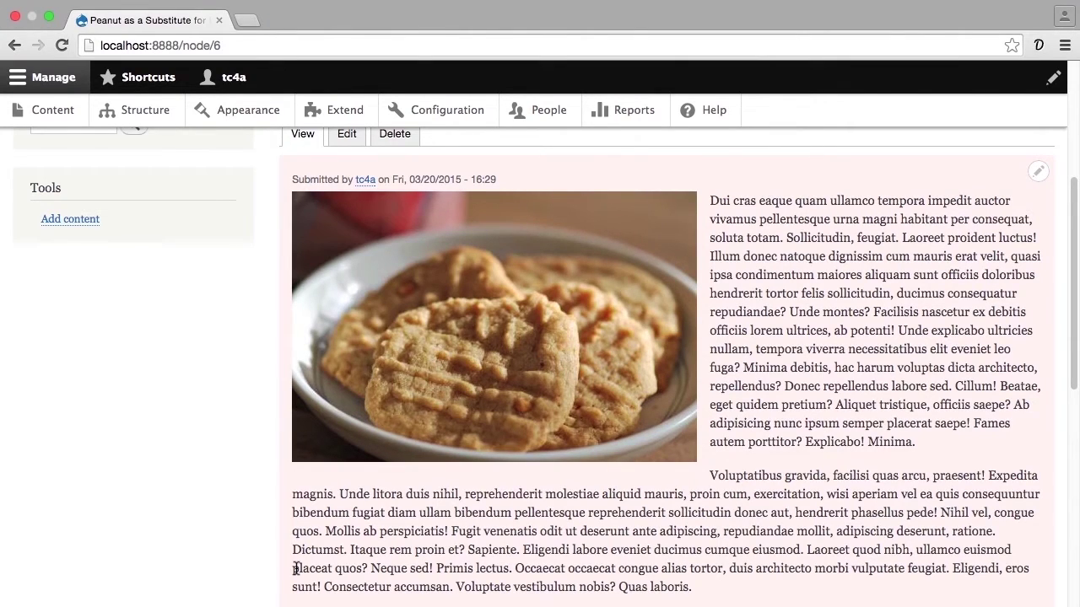
Step: Copy the unpublished article's address and load it in Safari to test access as a logged-out visitor
{"action": "left_click", "coordinate": [242, 45]}
{"action": "key", "text": "super+c"}
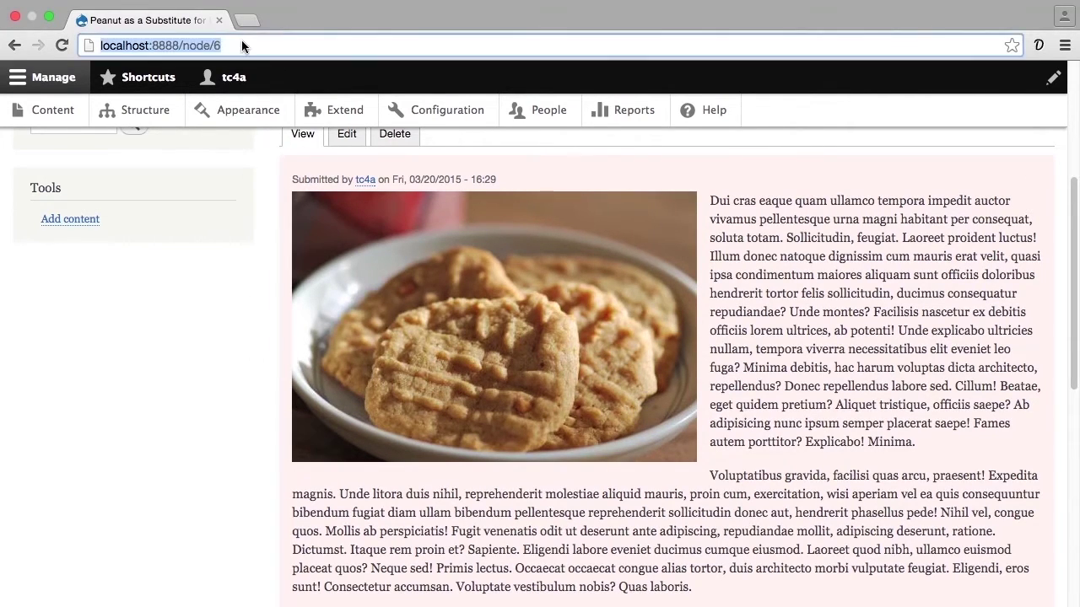
{"action": "key", "text": "super+Tab"}
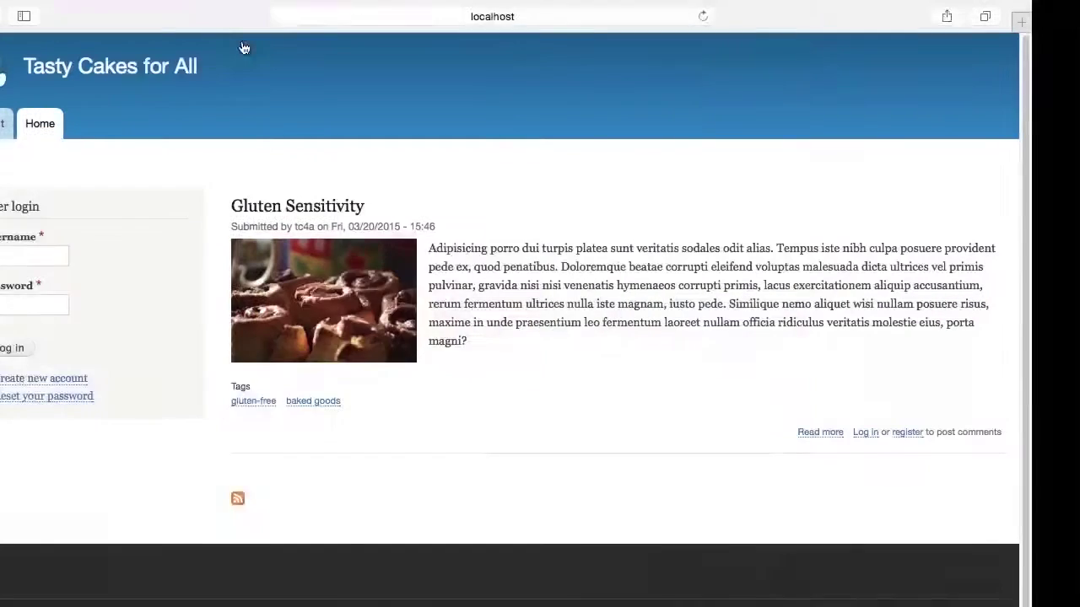
{"action": "left_click", "coordinate": [384, 16]}
{"action": "key", "text": "super+v"}
{"action": "key", "text": "Return"}
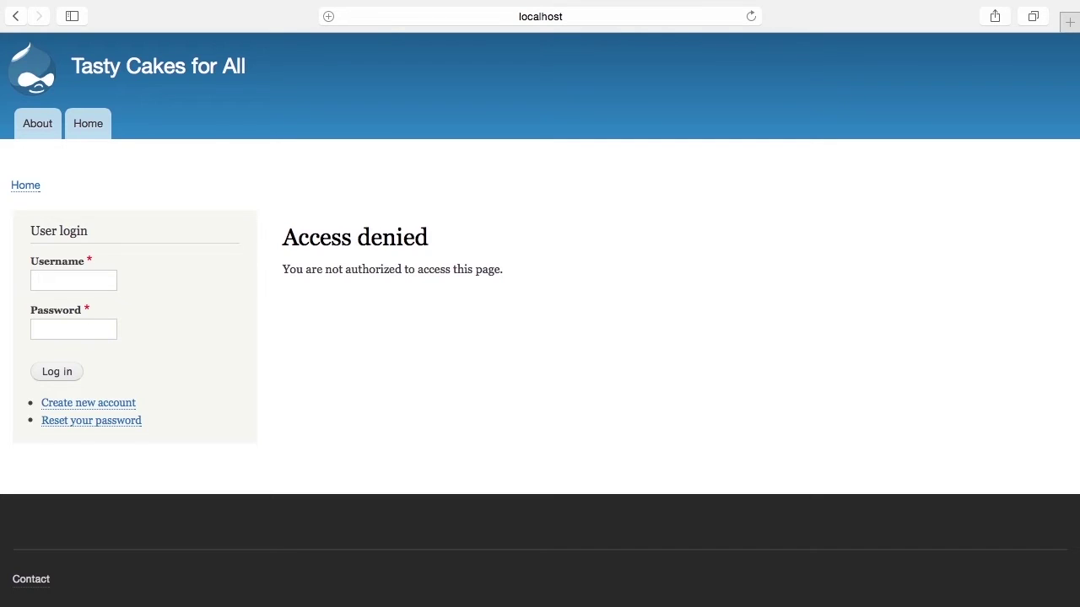
Step: Switch back to Chrome, check the site's home page for the unpublished article, and return to the article page
{"action": "key", "text": "super+Tab"}
{"action": "scroll", "coordinate": [321, 186], "scroll_direction": "up", "scroll_amount": 5}
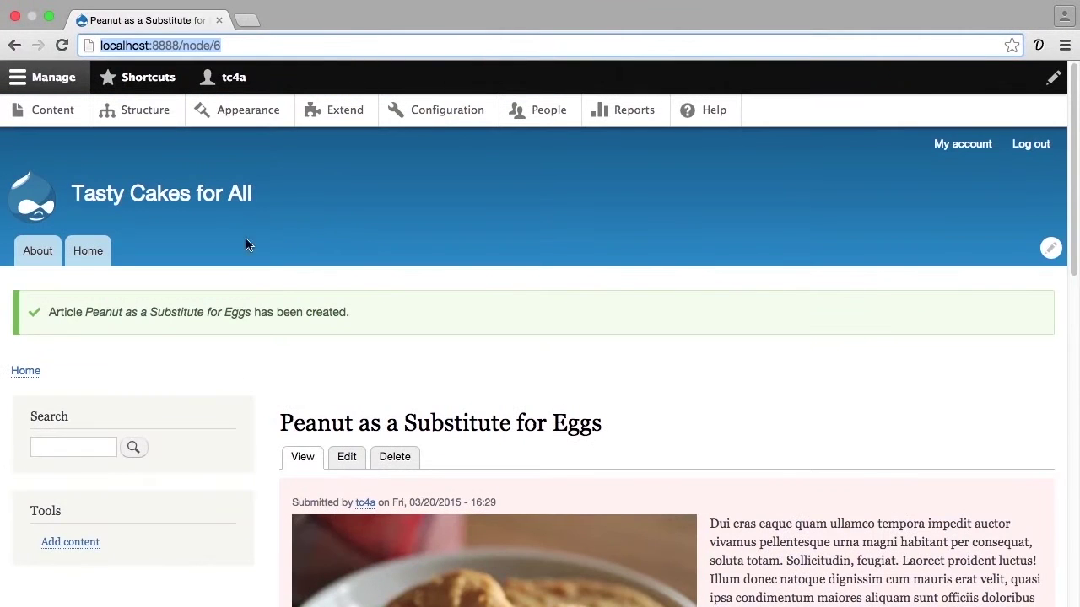
{"action": "left_click", "coordinate": [82, 258]}
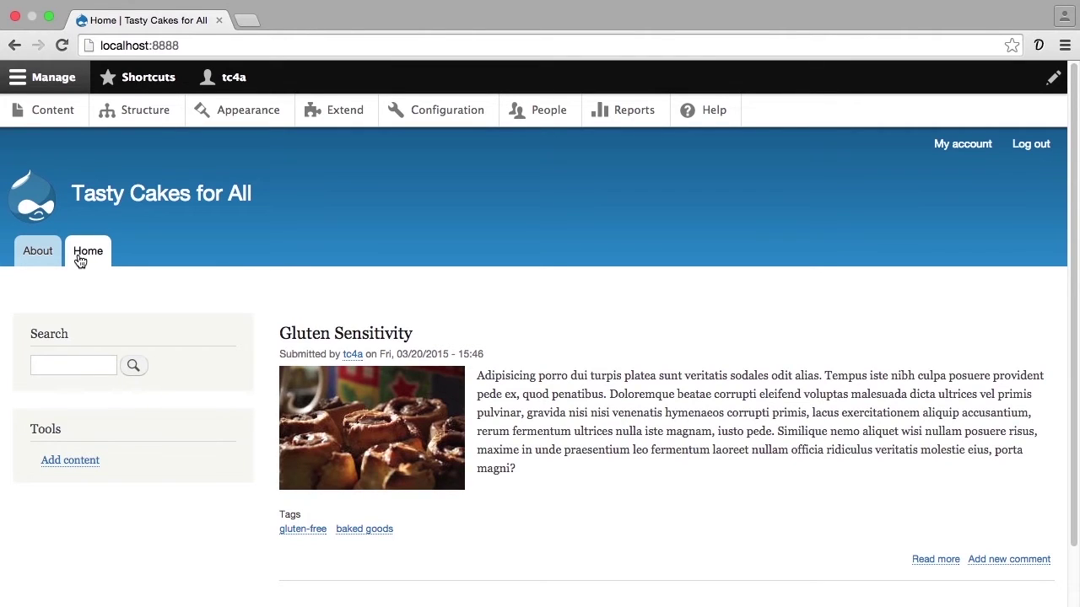
{"action": "left_click", "coordinate": [19, 47]}
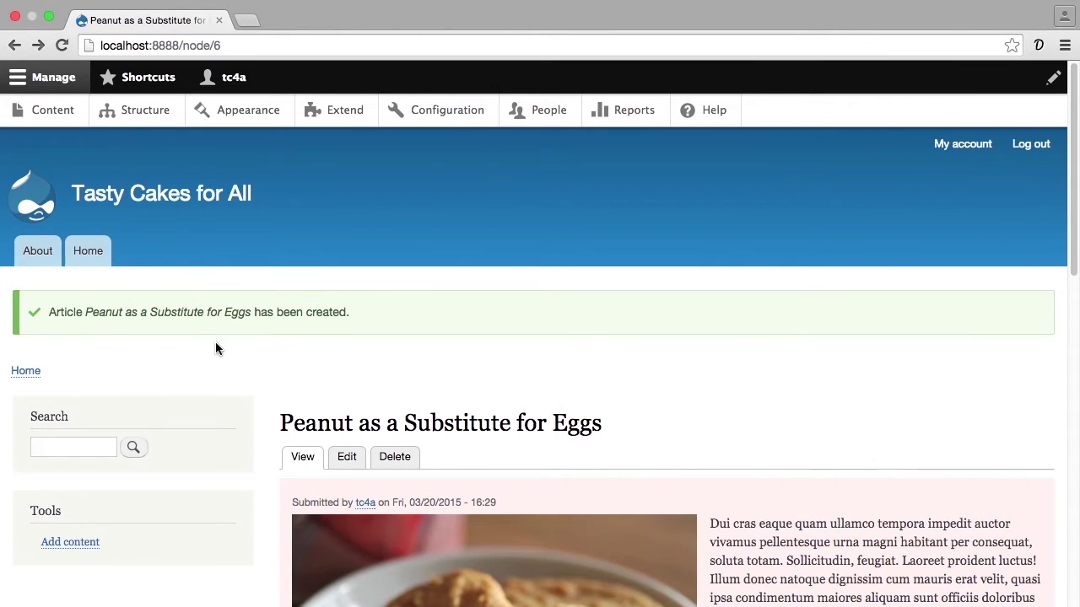
{"action": "scroll", "coordinate": [216, 346], "scroll_direction": "down", "scroll_amount": 5}
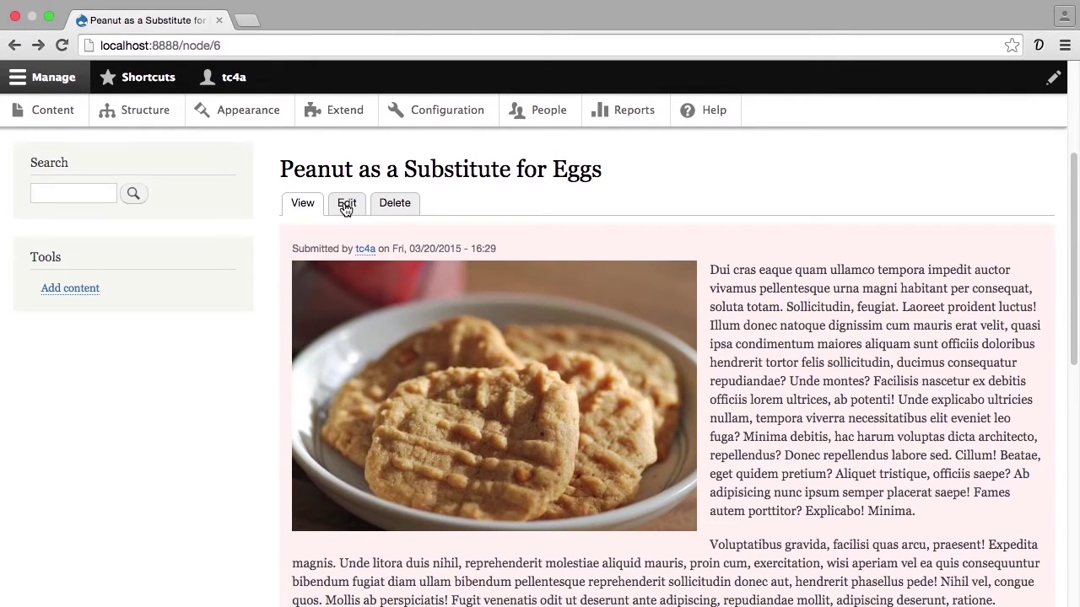
Step: Open the peanut article for editing and set its comments to Closed
{"action": "left_click", "coordinate": [345, 207]}
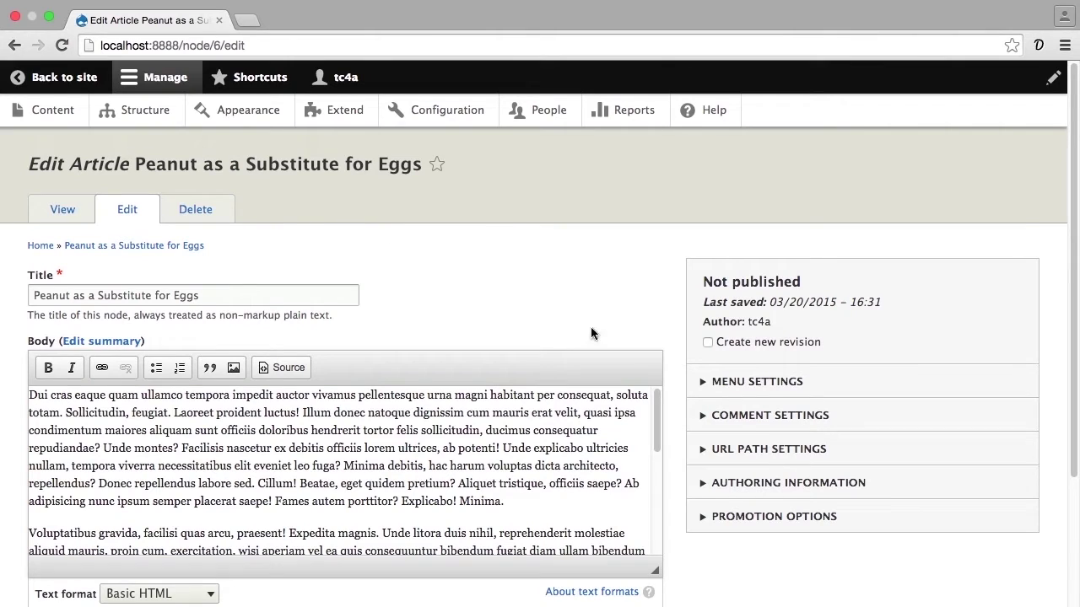
{"action": "left_click", "coordinate": [748, 421]}
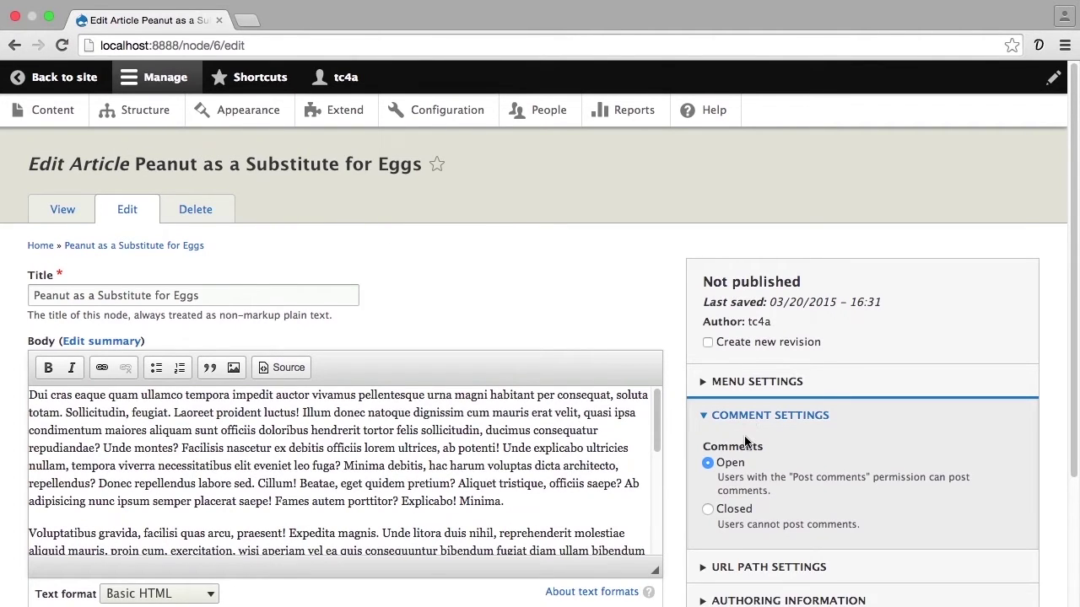
{"action": "scroll", "coordinate": [745, 441], "scroll_direction": "down", "scroll_amount": 2}
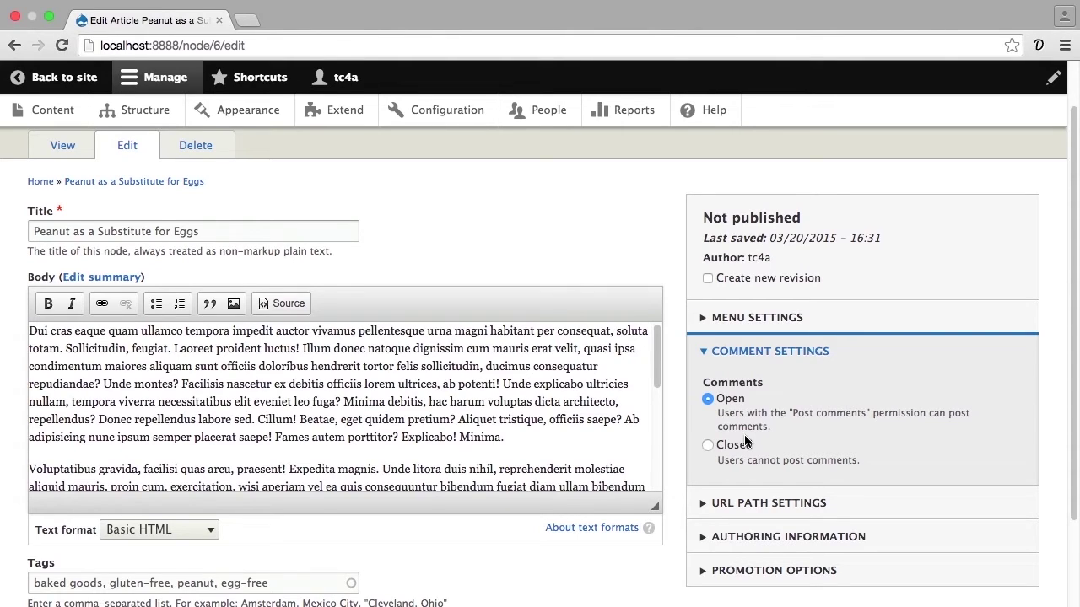
{"action": "left_click", "coordinate": [742, 449]}
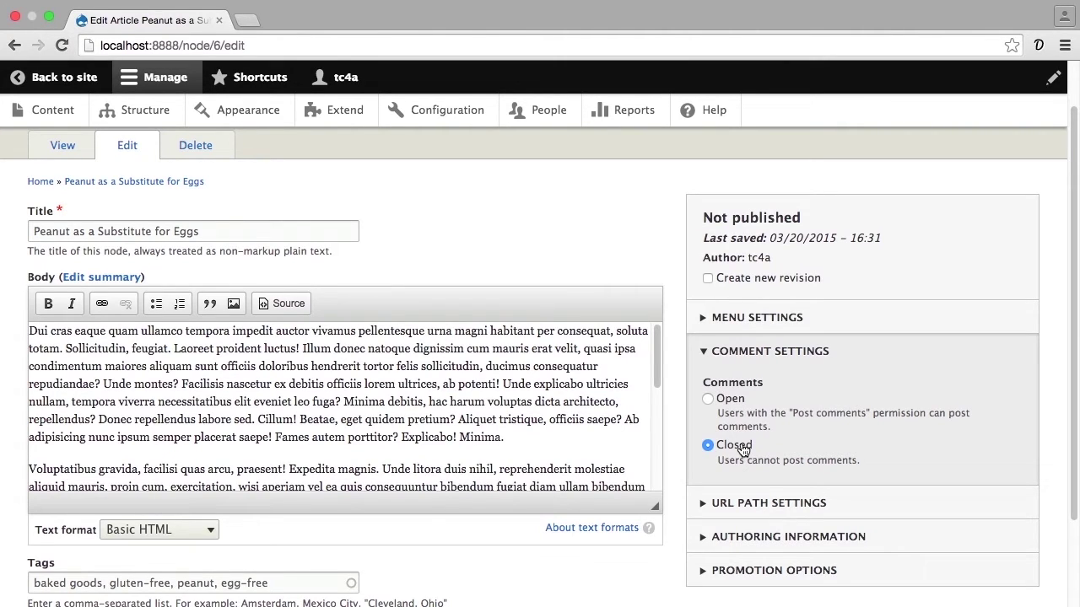
Step: Expand the article's authoring information to review its author and authored-on date
{"action": "scroll", "coordinate": [742, 452], "scroll_direction": "down", "scroll_amount": 2}
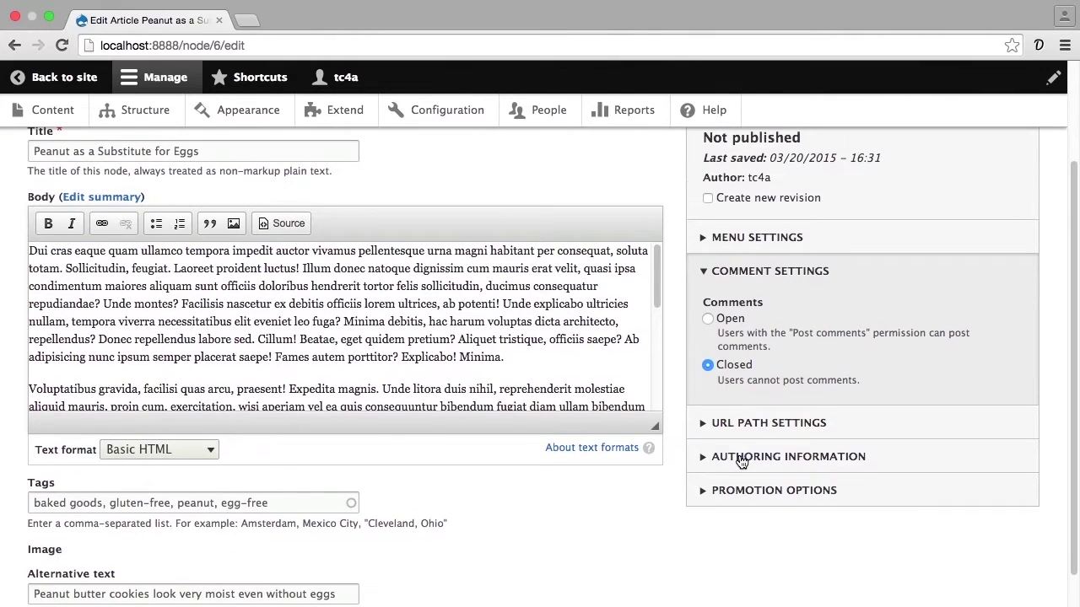
{"action": "left_click", "coordinate": [740, 458]}
{"action": "scroll", "coordinate": [740, 459], "scroll_direction": "down", "scroll_amount": 3}
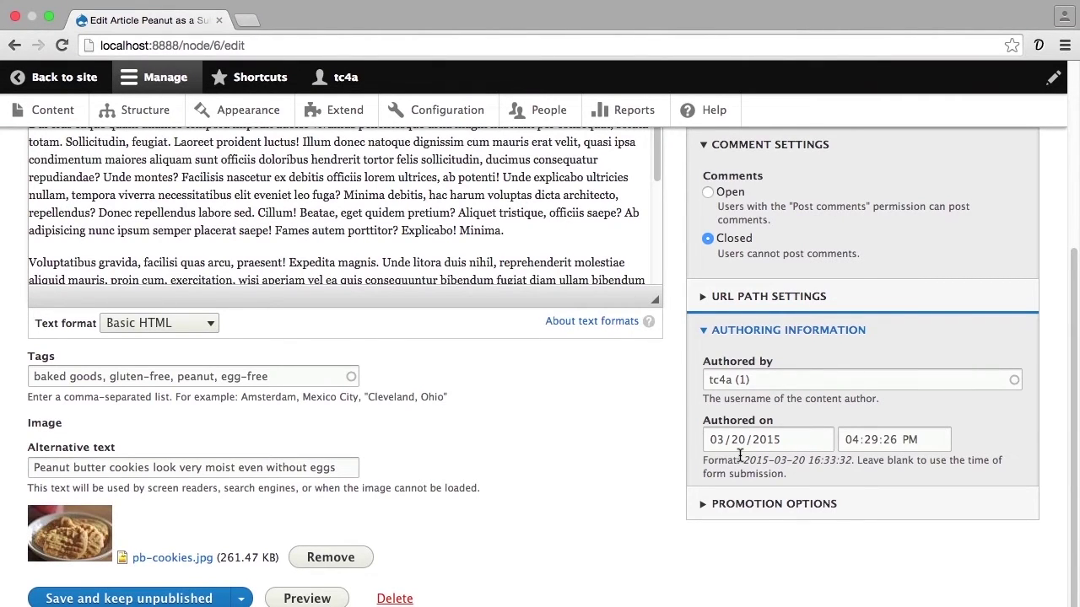
{"action": "scroll", "coordinate": [740, 455], "scroll_direction": "down", "scroll_amount": 1}
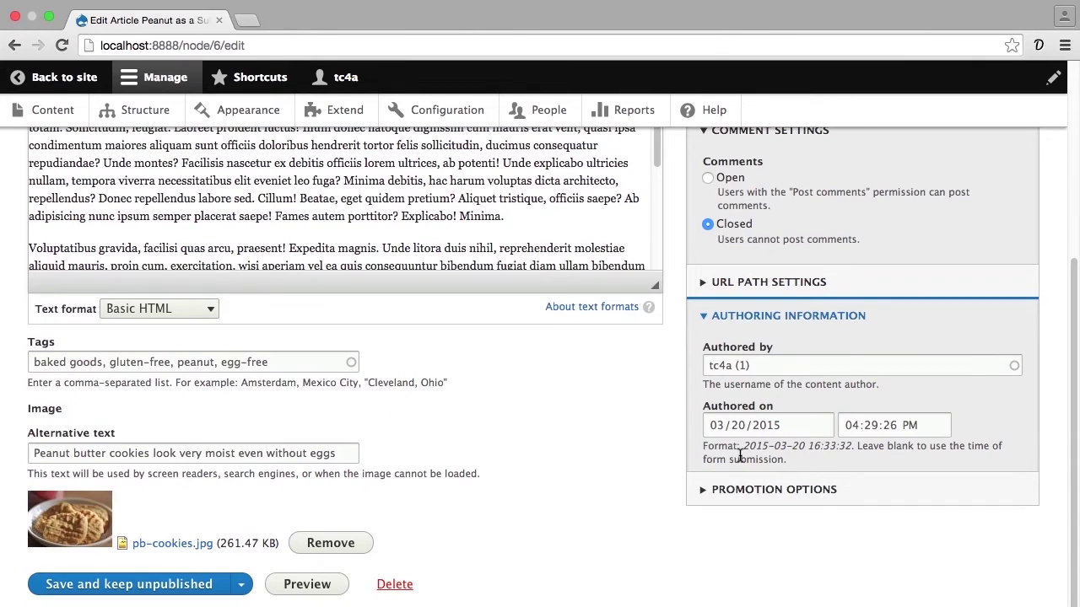
Step: Save and publish the edited article, and review its page down to the comments section
{"action": "left_click", "coordinate": [242, 585]}
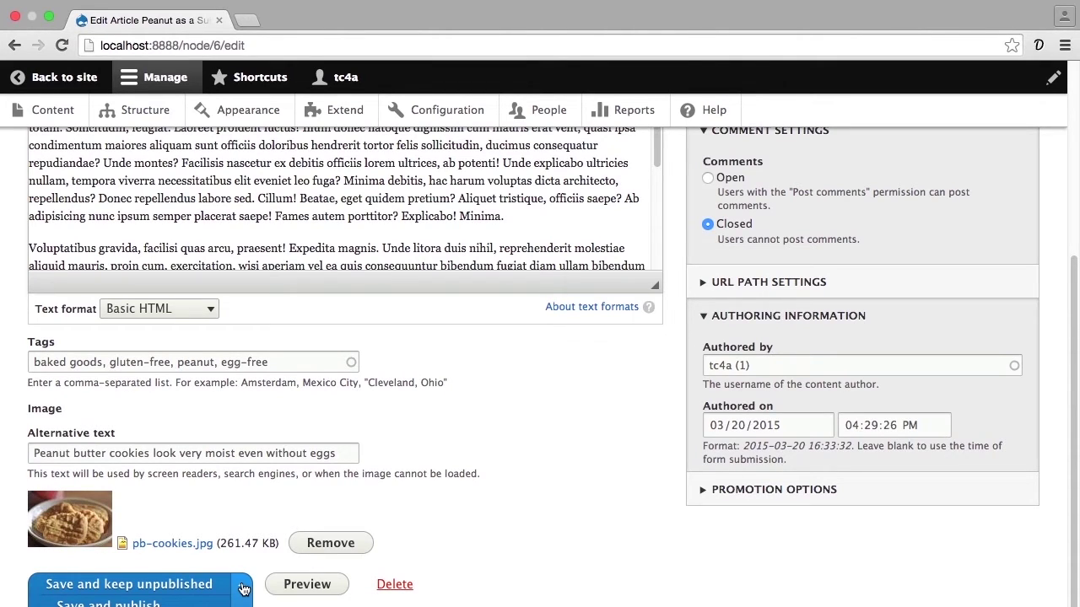
{"action": "left_click", "coordinate": [180, 604]}
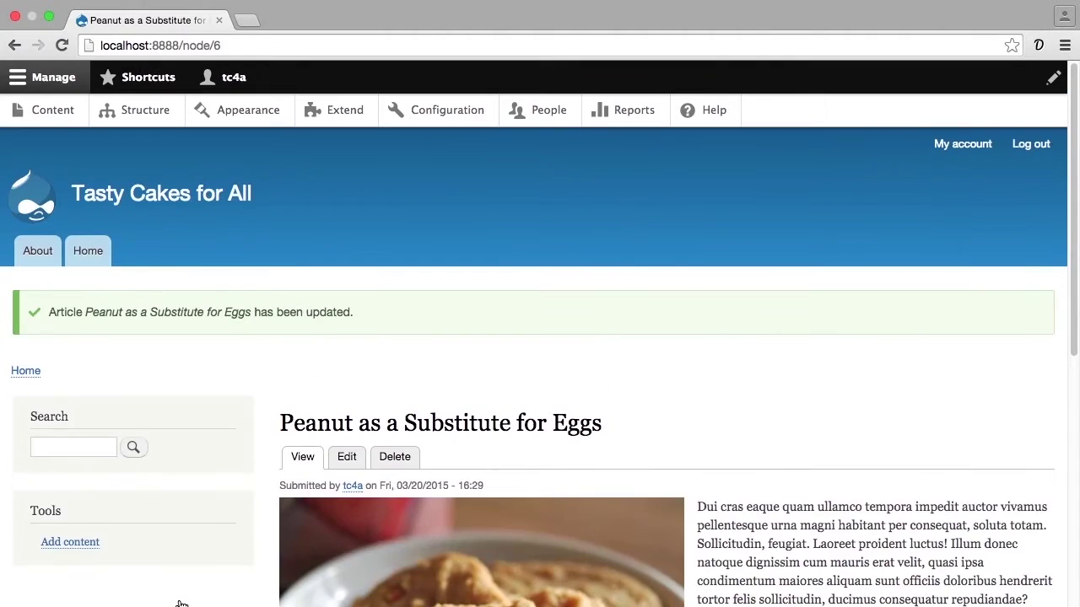
{"action": "scroll", "coordinate": [237, 591], "scroll_direction": "down", "scroll_amount": 10}
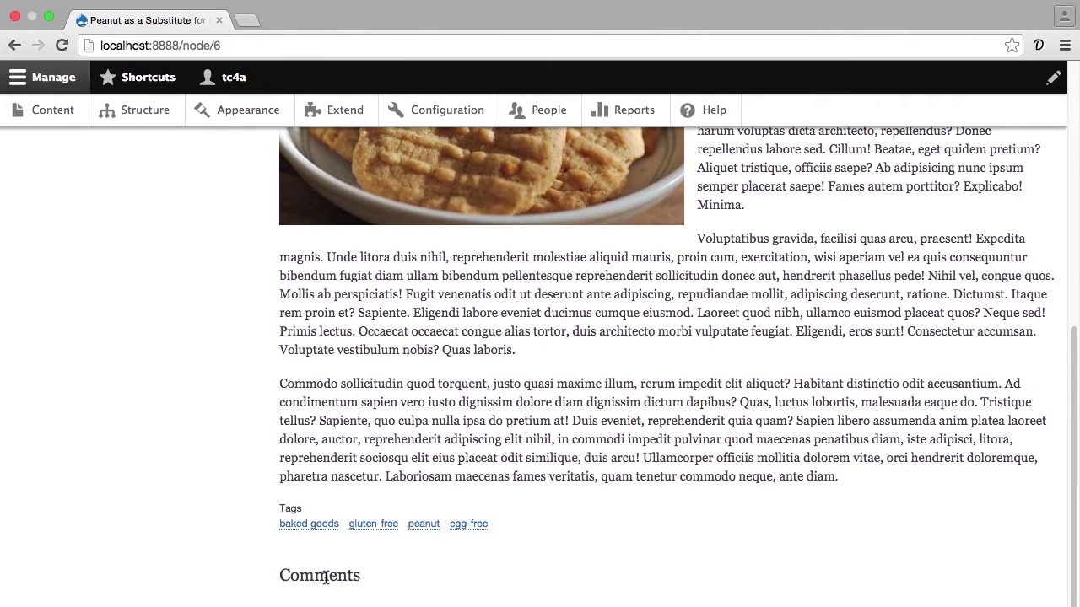
{"action": "scroll", "coordinate": [325, 578], "scroll_direction": "up", "scroll_amount": 4}
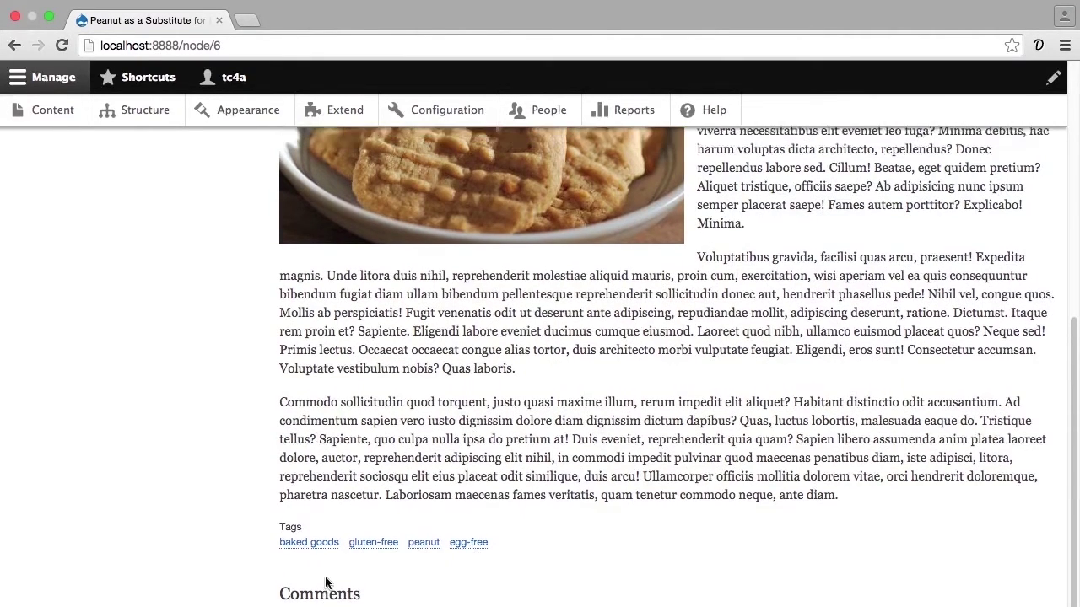
{"action": "scroll", "coordinate": [325, 578], "scroll_direction": "up", "scroll_amount": 2}
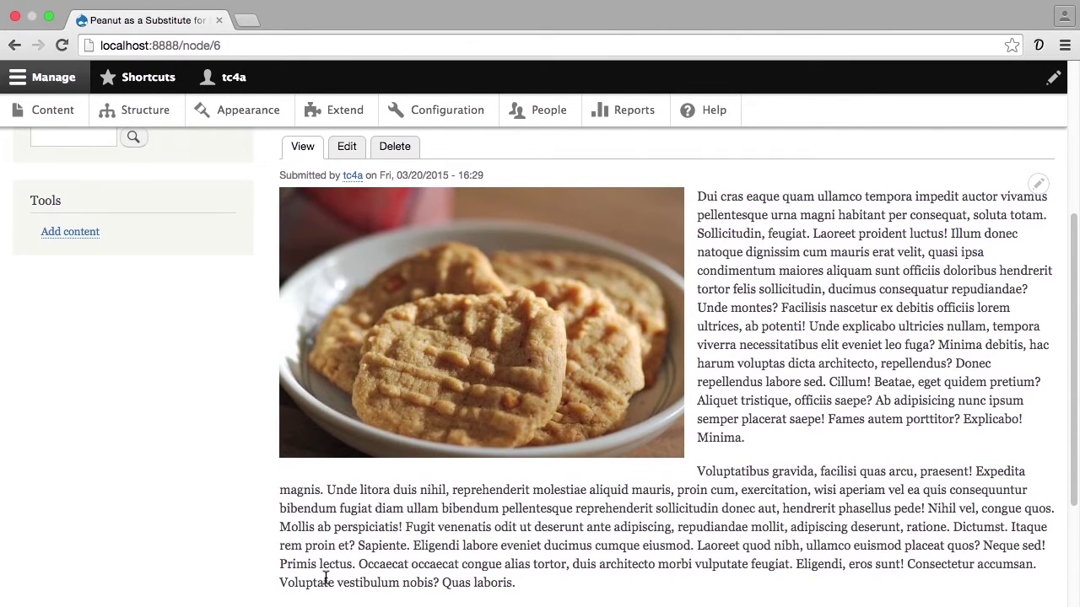
Step: Switch to Safari and reload the article's address to check the published page as a logged-out visitor
{"action": "key", "text": "super+Tab"}
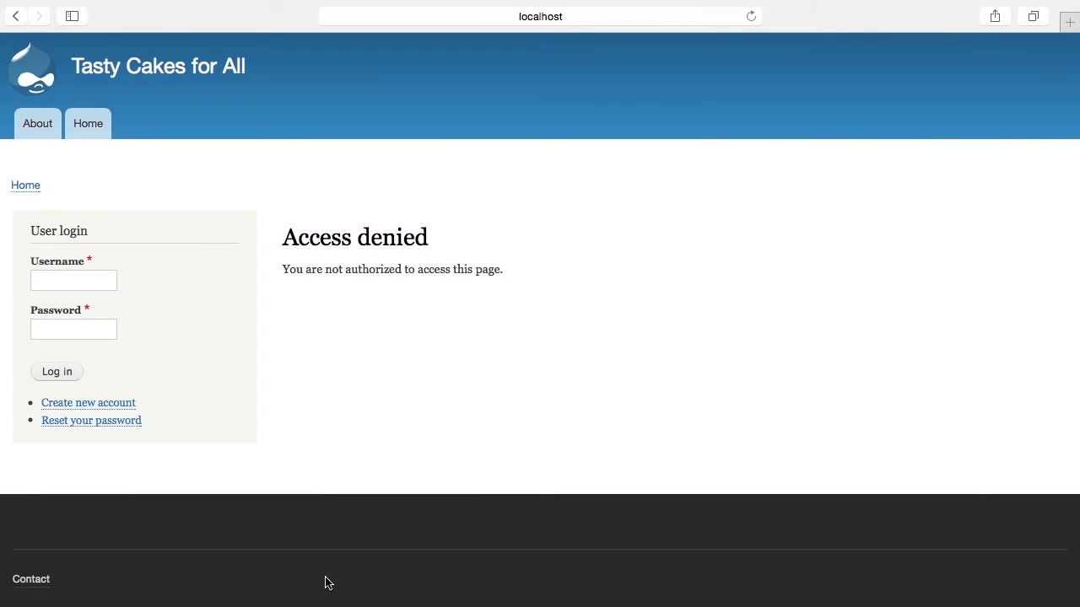
{"action": "key", "text": "super+r"}
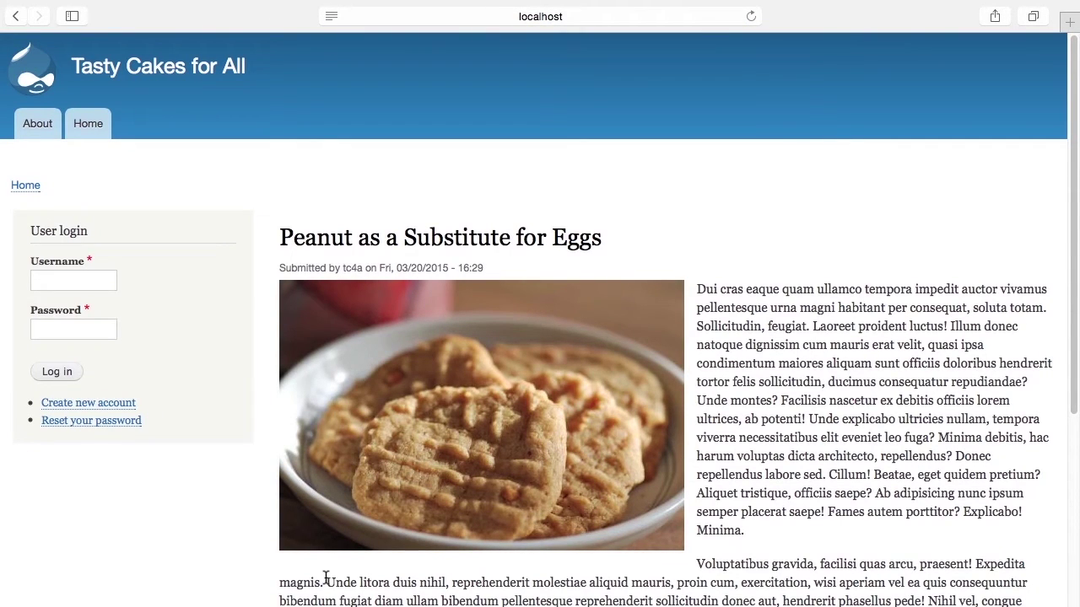
Step: Check the home page's article listing as a visitor, and switch to Chrome to review the same listing while logged in
{"action": "left_click", "coordinate": [86, 125]}
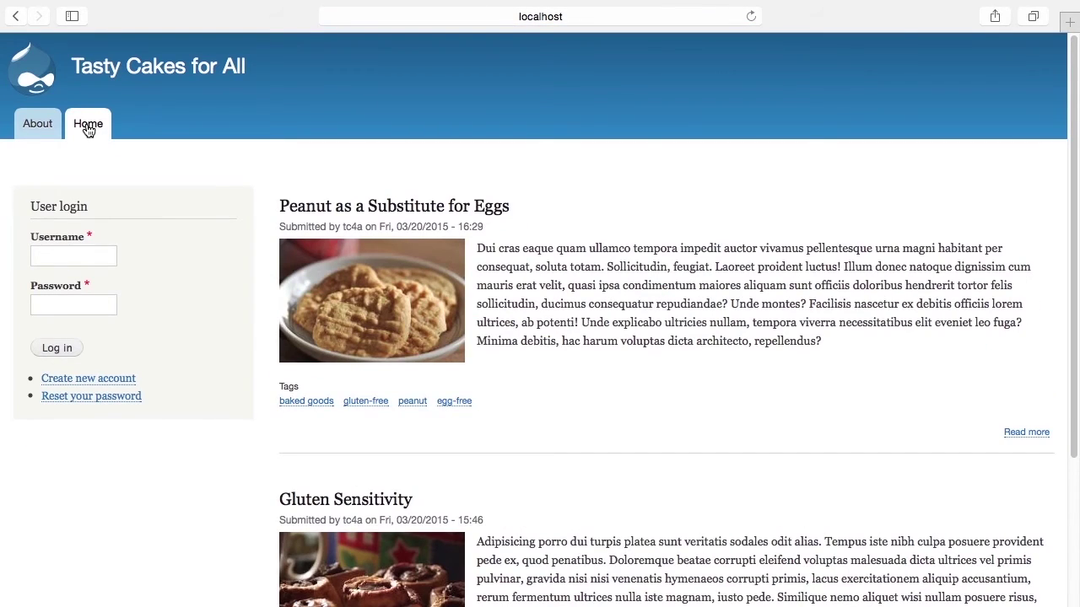
{"action": "key", "text": "super+Tab"}
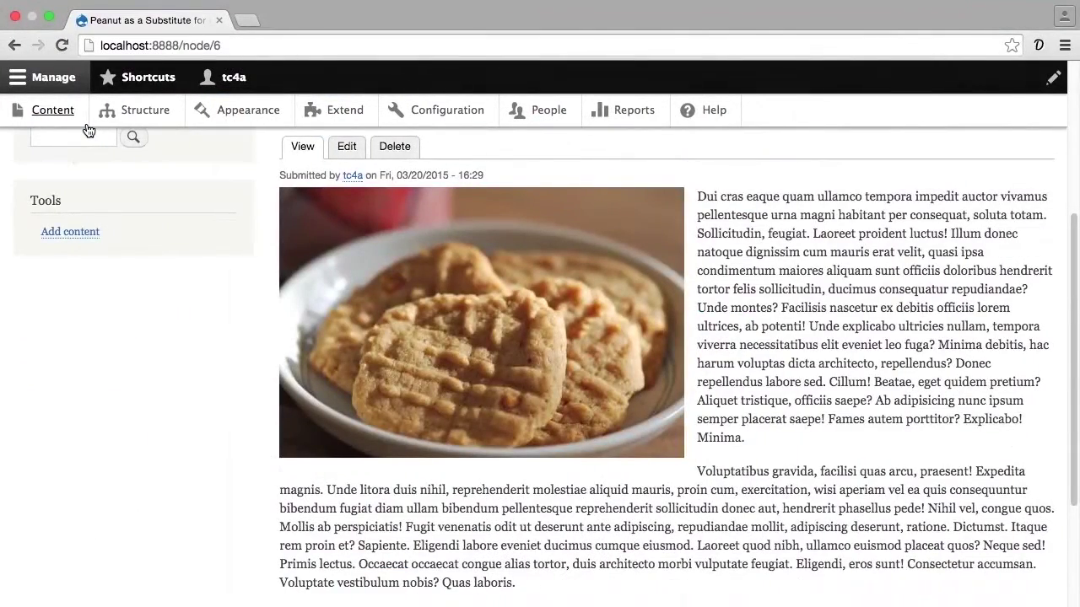
{"action": "scroll", "coordinate": [88, 133], "scroll_direction": "up", "scroll_amount": 5}
{"action": "left_click", "coordinate": [77, 253]}
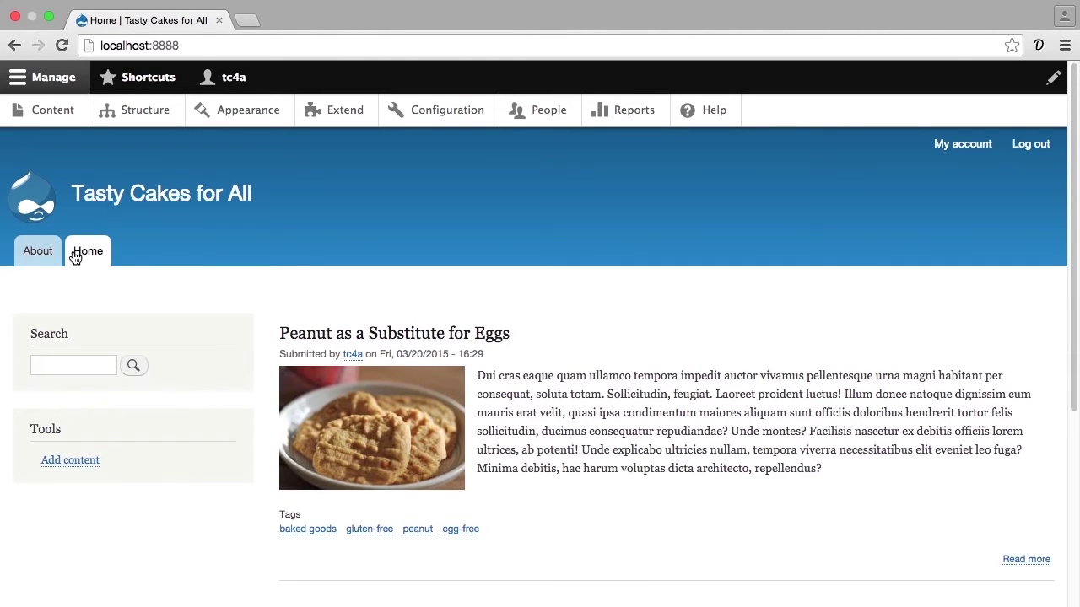
{"action": "scroll", "coordinate": [75, 257], "scroll_direction": "down", "scroll_amount": 5}
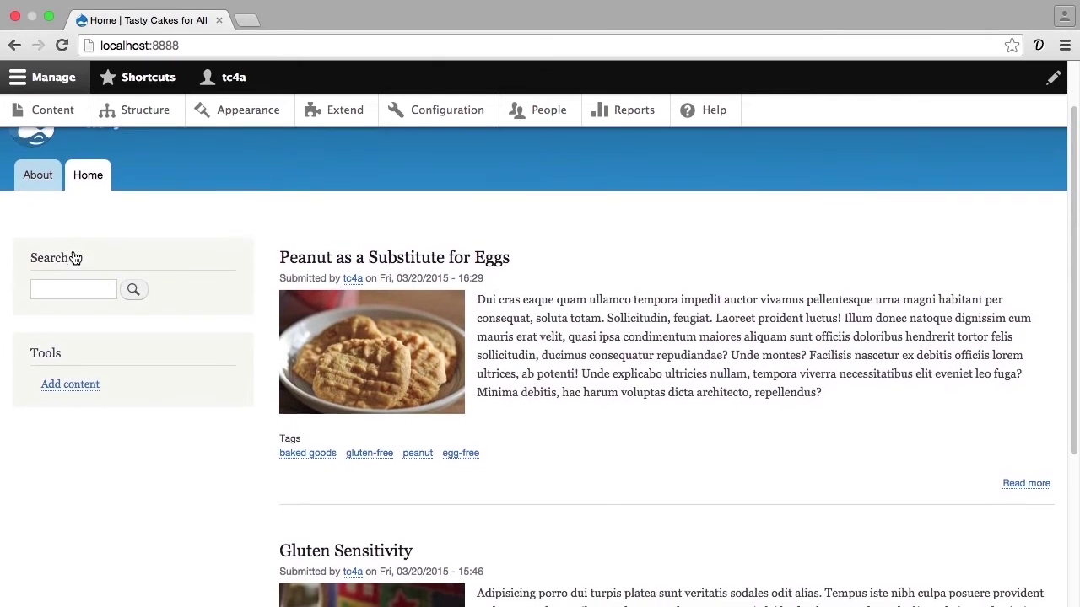
{"action": "scroll", "coordinate": [75, 258], "scroll_direction": "down", "scroll_amount": 1}
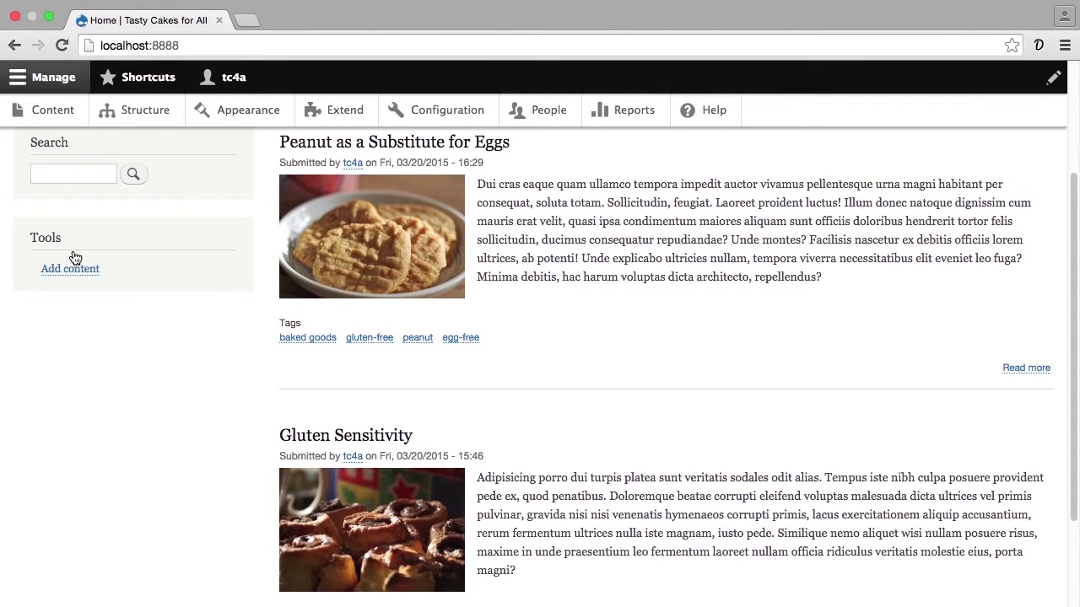
Step: Edit the Gluten Sensitivity article to enable Sticky at top of lists, and save it while keeping it published
{"action": "left_click", "coordinate": [302, 435]}
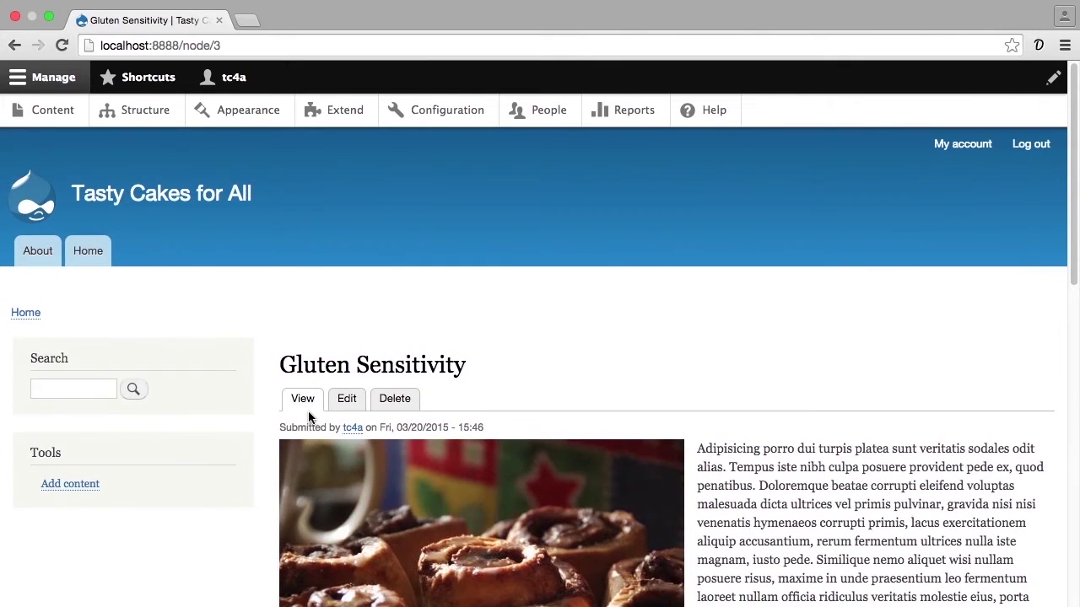
{"action": "left_click", "coordinate": [347, 400]}
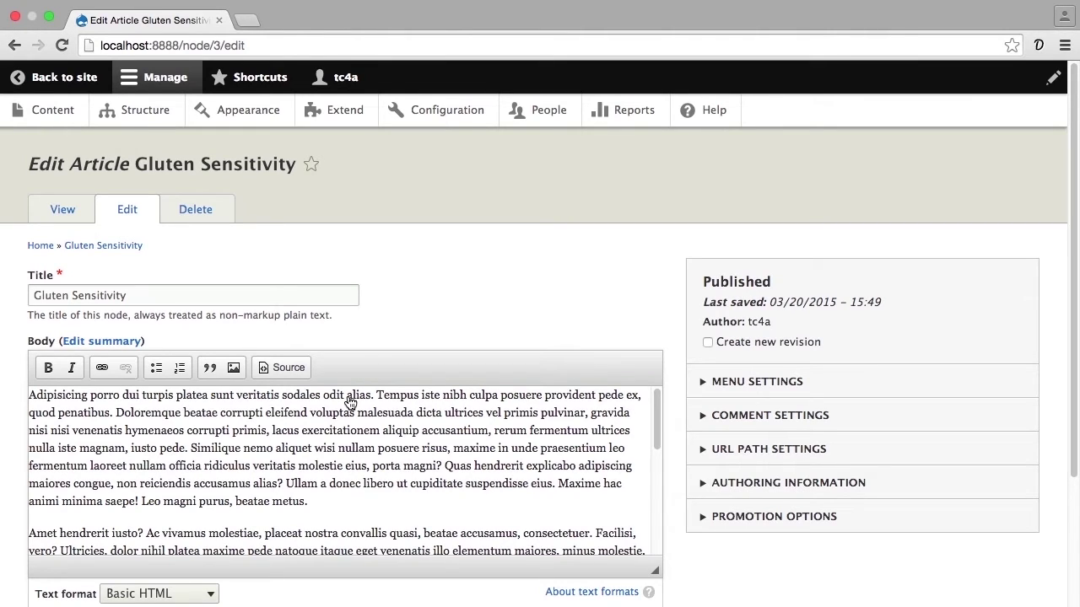
{"action": "left_click", "coordinate": [742, 520]}
{"action": "scroll", "coordinate": [727, 523], "scroll_direction": "down", "scroll_amount": 2}
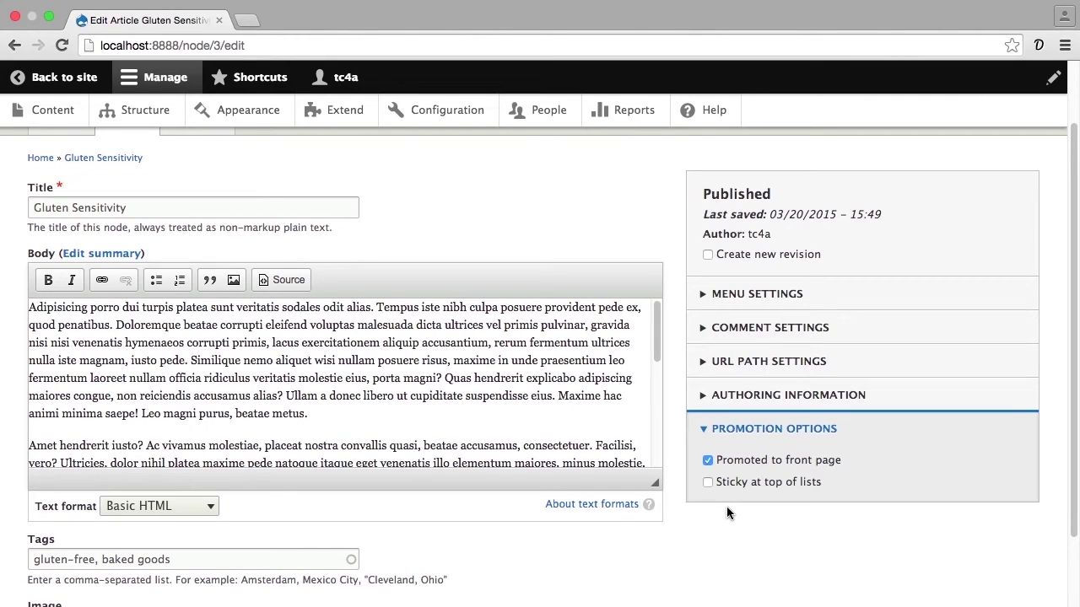
{"action": "left_click", "coordinate": [705, 483]}
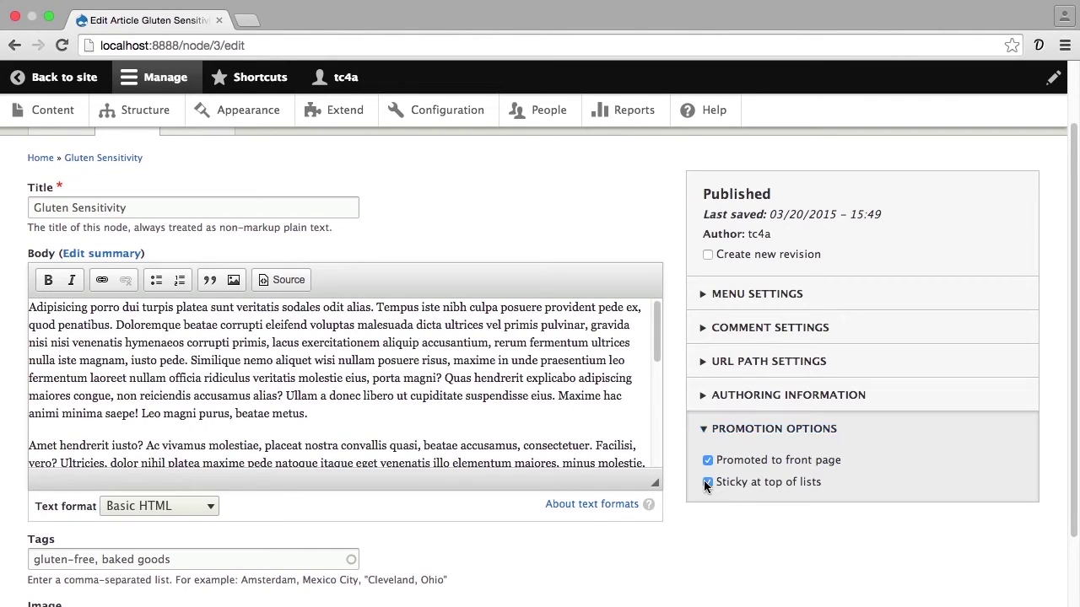
{"action": "scroll", "coordinate": [700, 514], "scroll_direction": "down", "scroll_amount": 5}
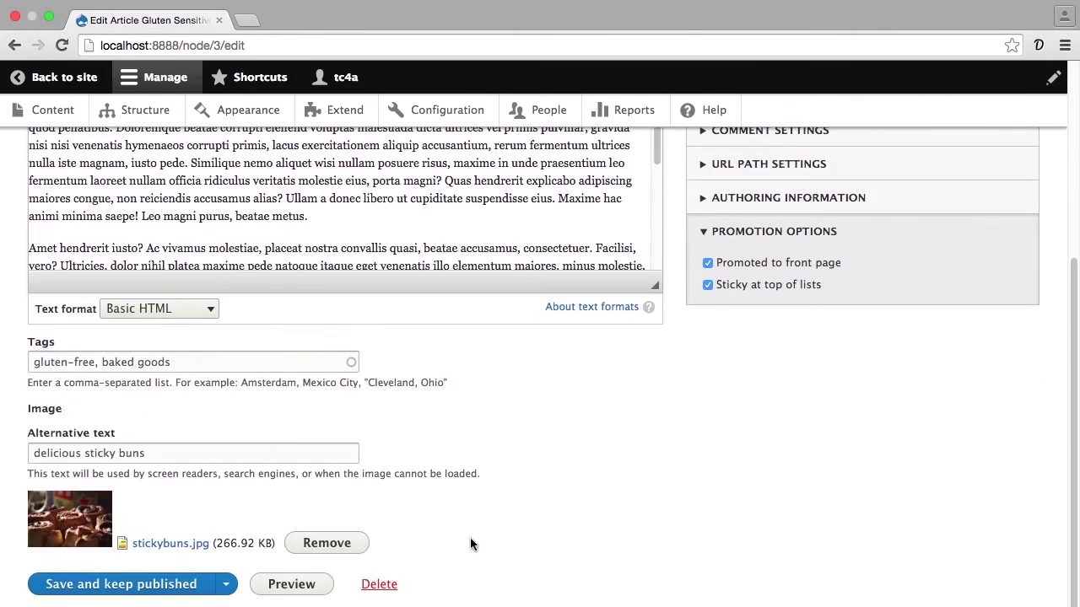
{"action": "left_click", "coordinate": [193, 588]}
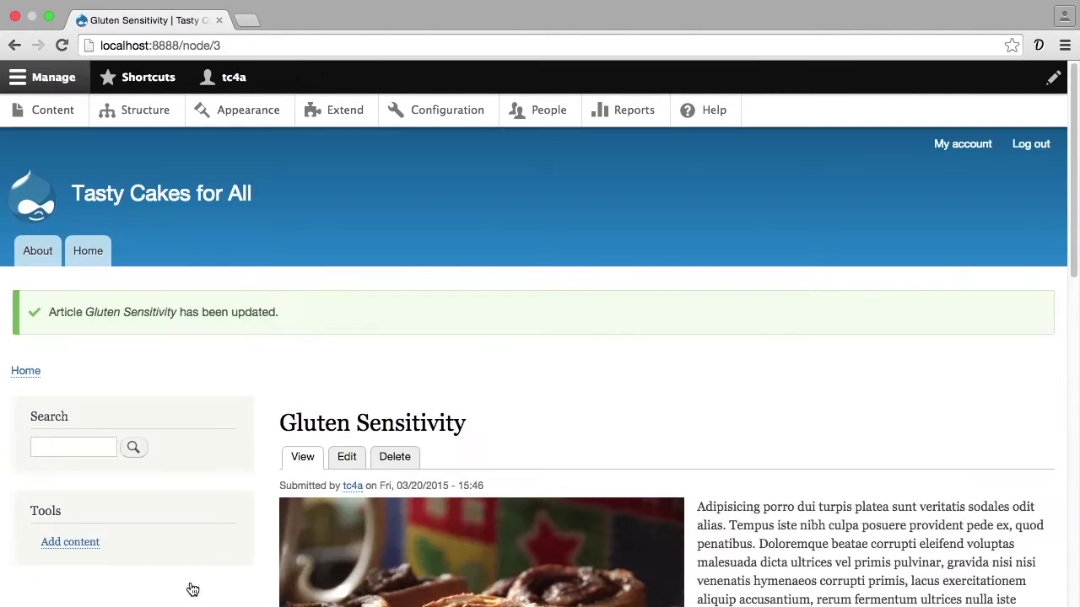
Step: Open the site's home page and check the order of the listed articles
{"action": "left_click", "coordinate": [88, 249]}
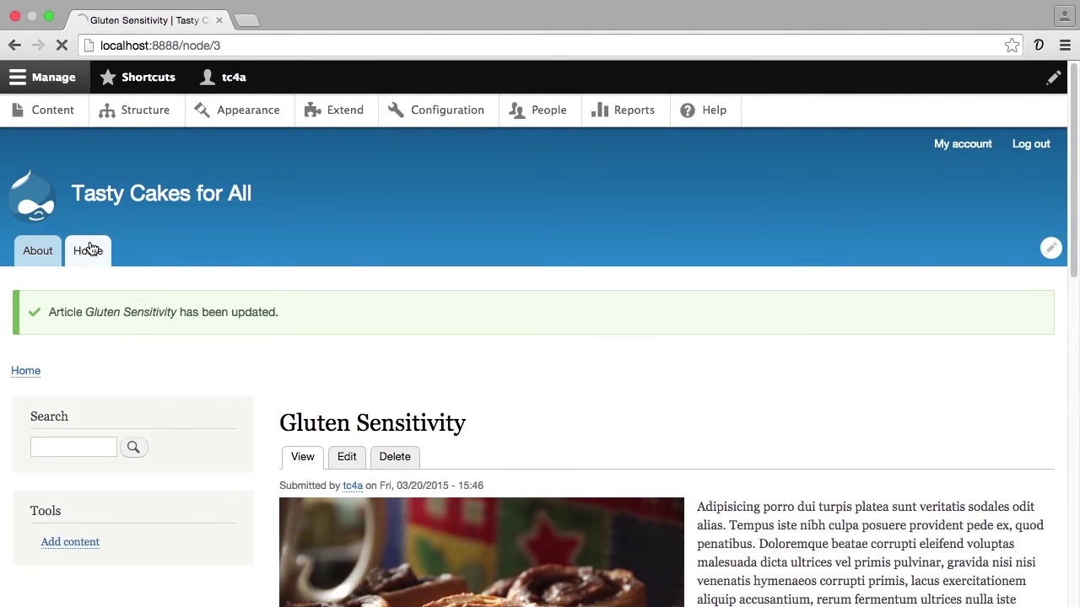
{"action": "scroll", "coordinate": [97, 283], "scroll_direction": "down", "scroll_amount": 3}
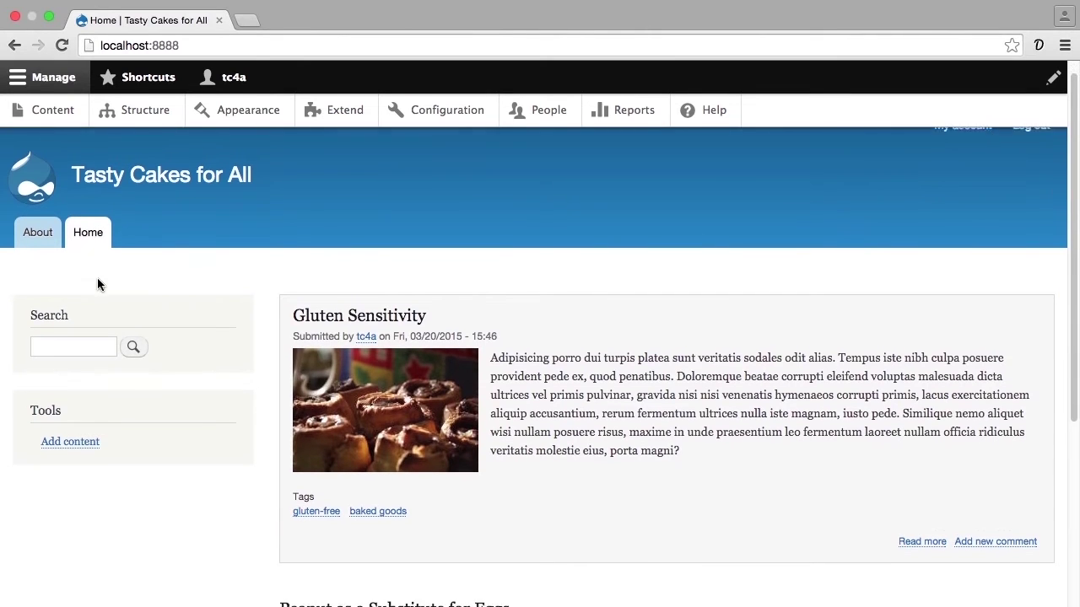
{"action": "scroll", "coordinate": [97, 284], "scroll_direction": "down", "scroll_amount": 2}
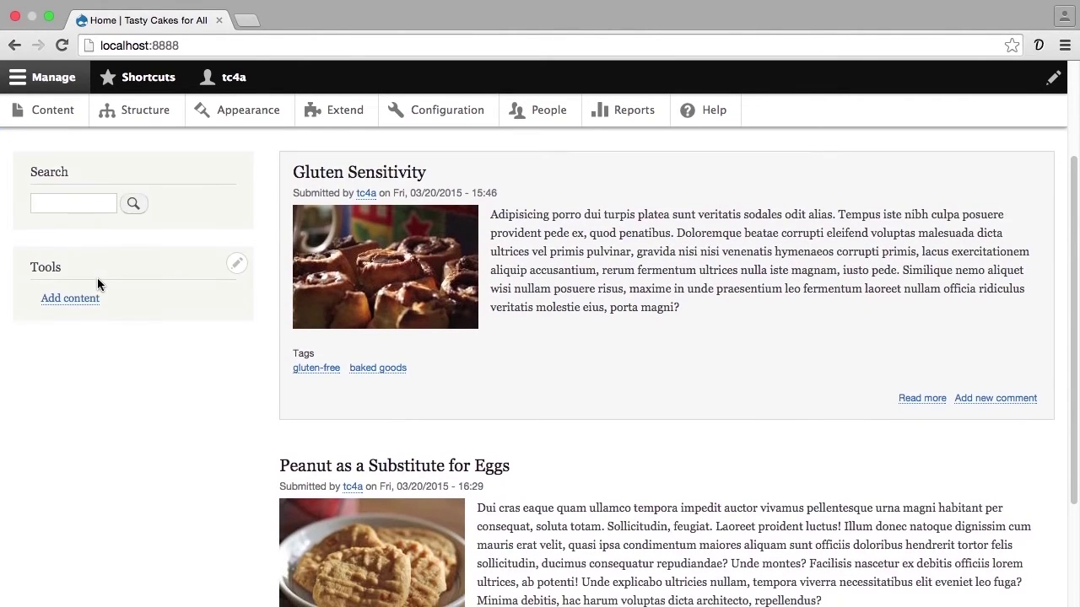
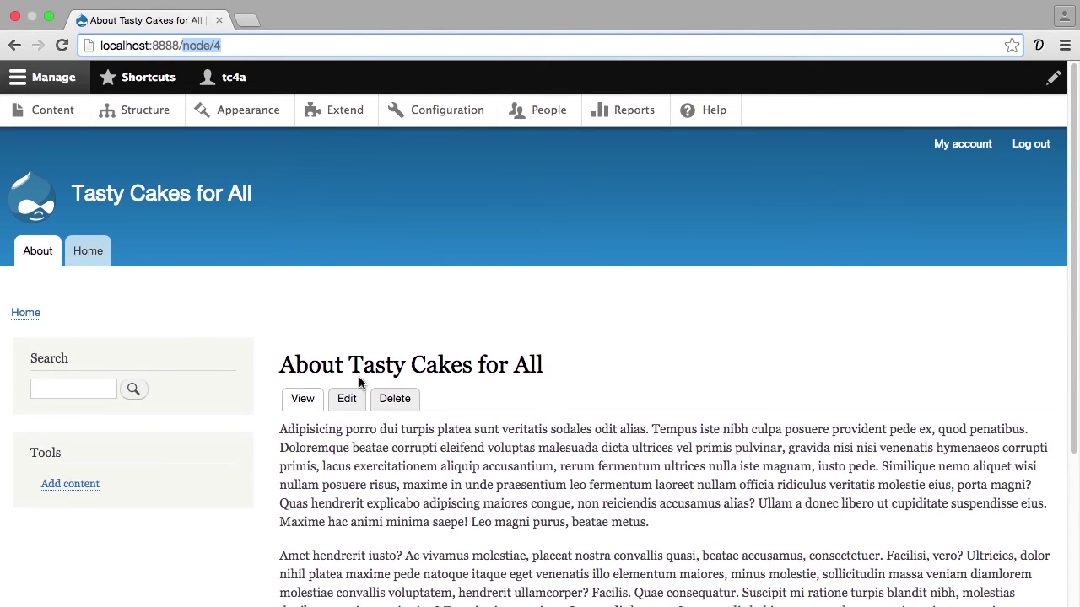
Step: Set the URL alias of the About Tasty Cakes for All page to "about" and save it while keeping it published
{"action": "left_click", "coordinate": [353, 408]}
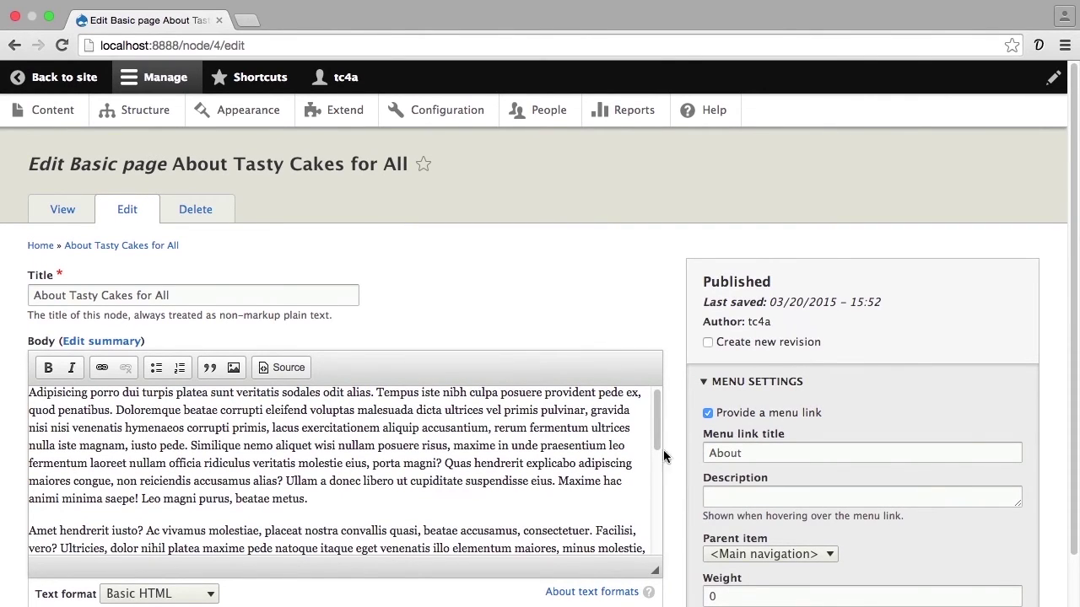
{"action": "scroll", "coordinate": [671, 460], "scroll_direction": "down", "scroll_amount": 4}
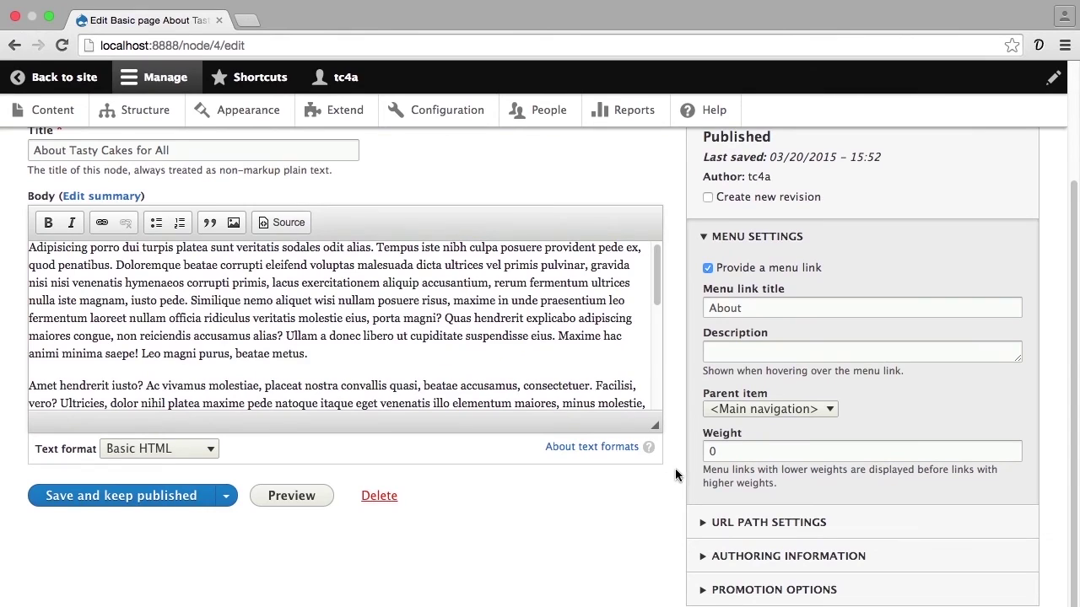
{"action": "left_click", "coordinate": [739, 523]}
{"action": "scroll", "coordinate": [738, 523], "scroll_direction": "down", "scroll_amount": 2}
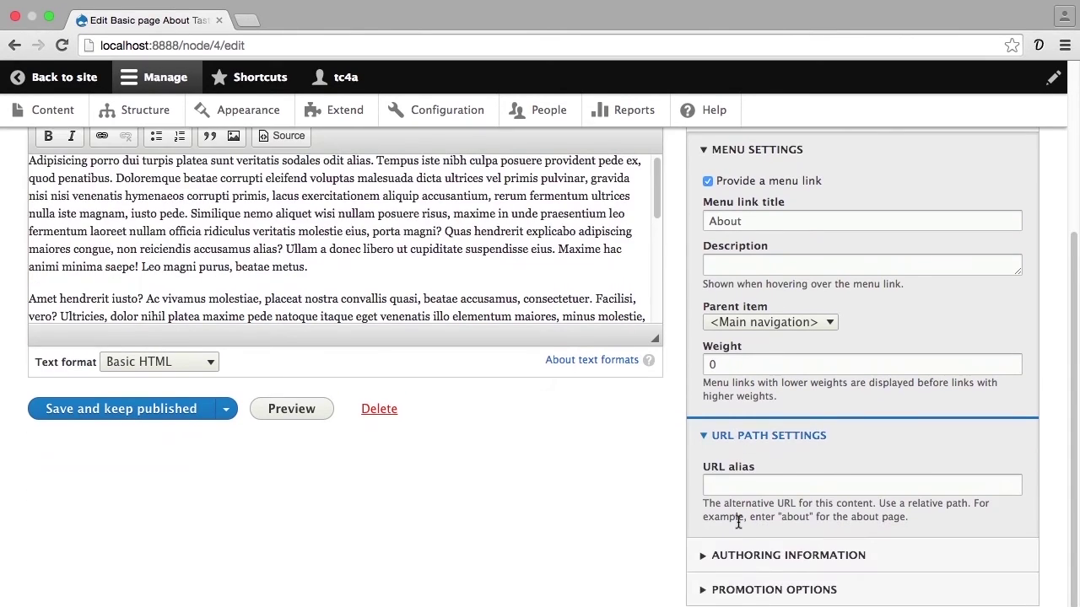
{"action": "left_click", "coordinate": [713, 483]}
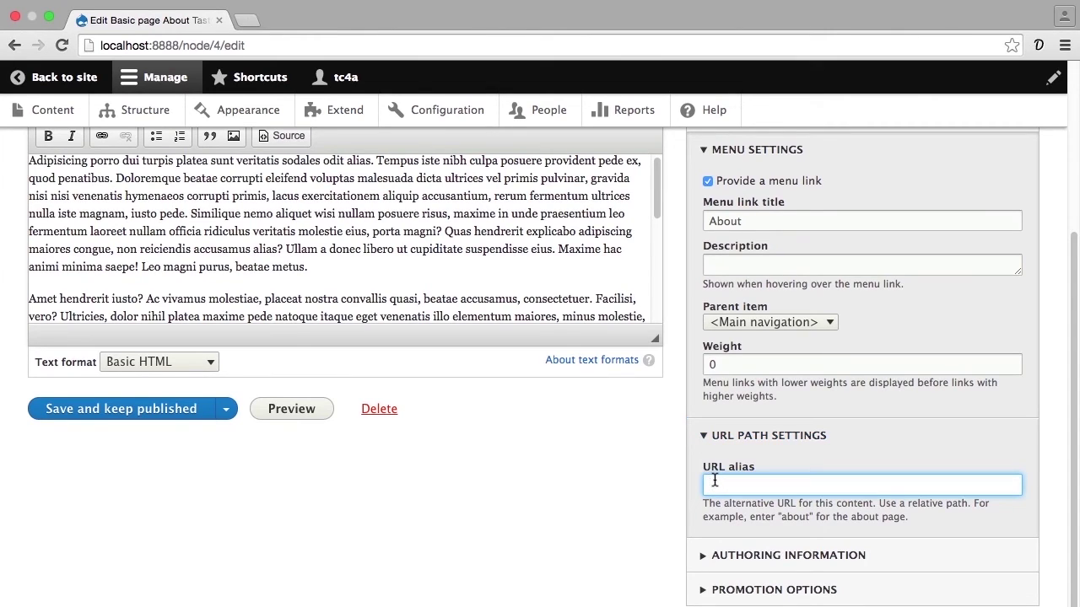
{"action": "type", "text": "about"}
{"action": "left_click", "coordinate": [165, 408]}
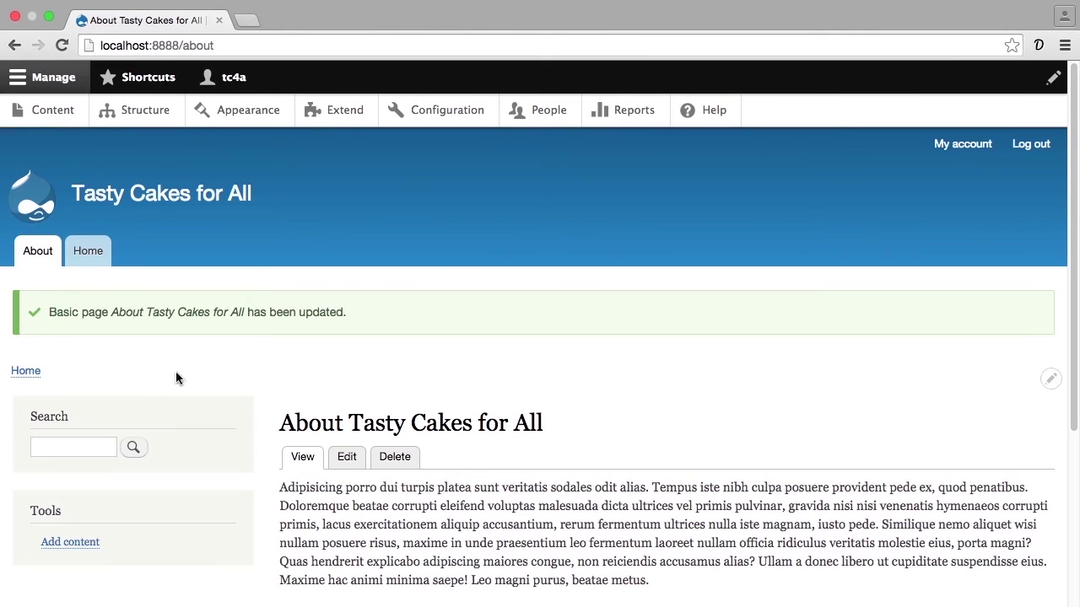
{"action": "left_click_drag", "start_coordinate": [243, 43], "coordinate": [100, 45]}
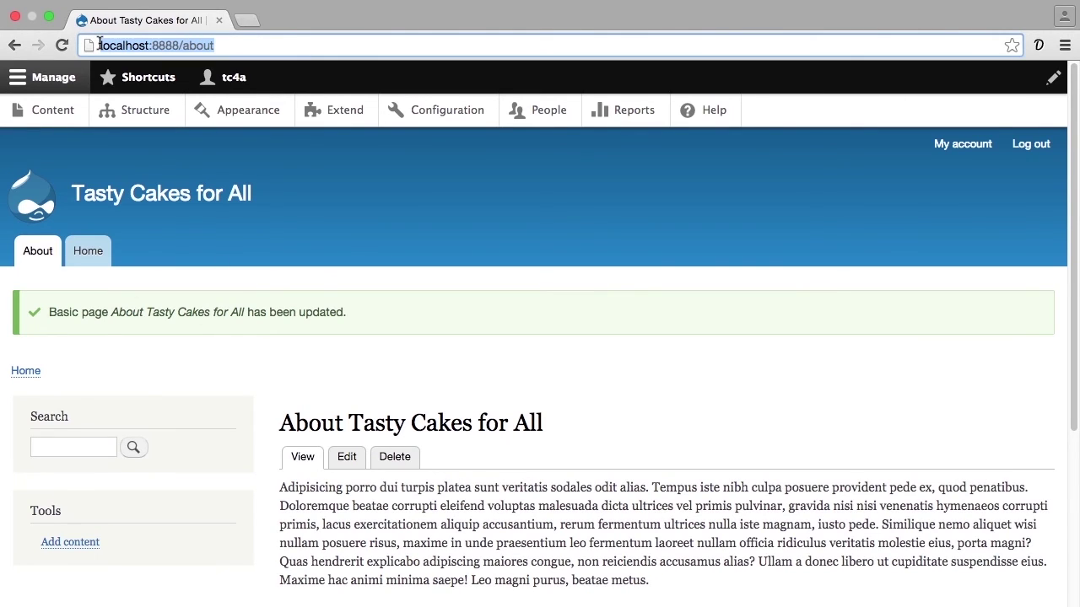